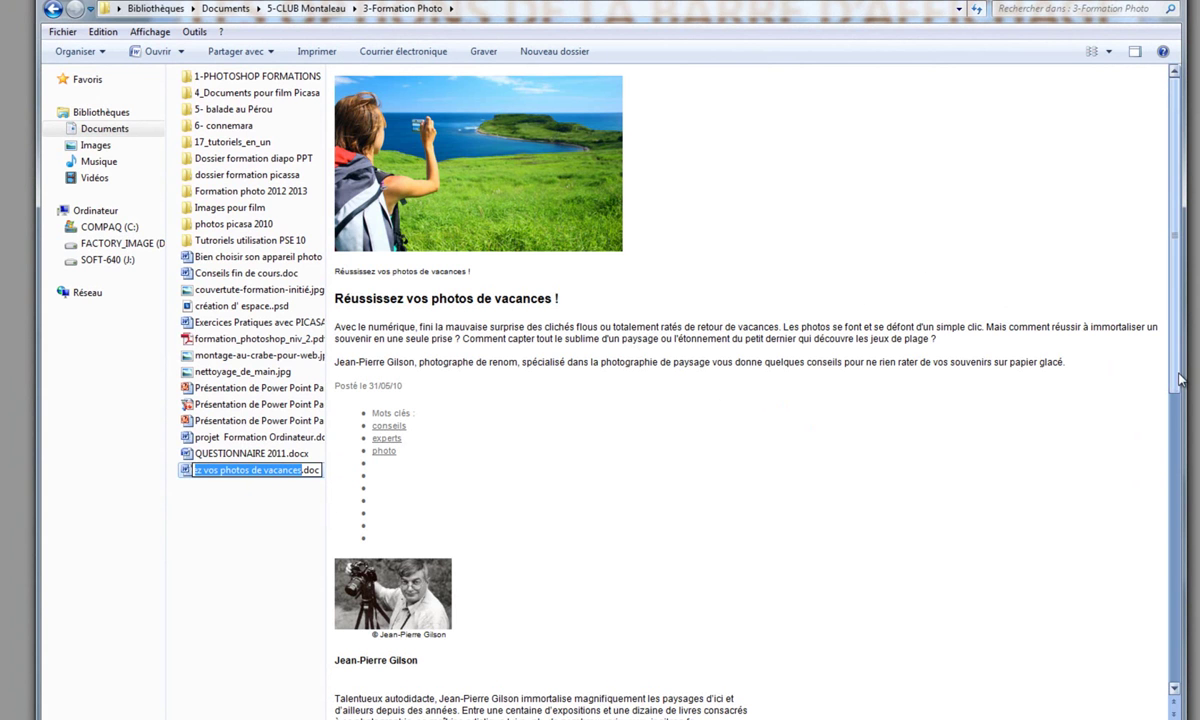
- Skim the previewed holiday-photo document, and view montage-au-crabe-pour-web.jpg in its own window before closing it
{"action": "scroll", "coordinate": [1185, 600], "scroll_direction": "down", "scroll_amount": 8}
{"action": "scroll", "coordinate": [1185, 600], "scroll_direction": "down", "scroll_amount": 5}
{"action": "scroll", "coordinate": [1135, 535], "scroll_direction": "up", "scroll_amount": 13}
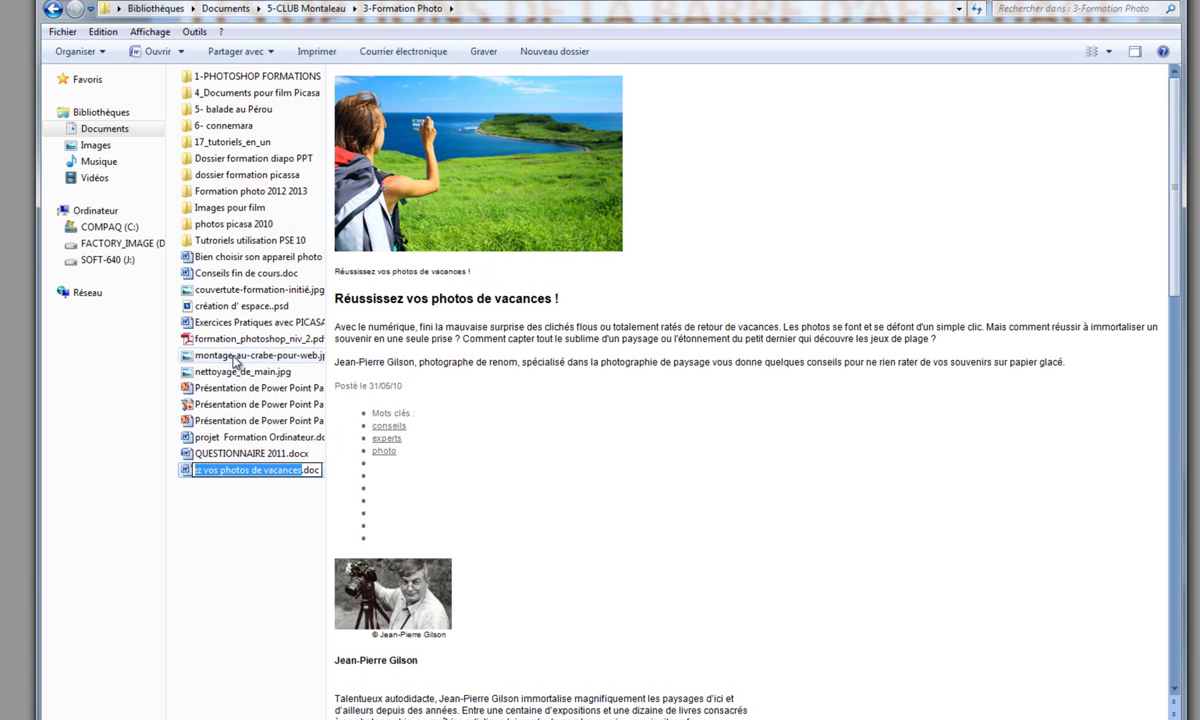
{"action": "double_click", "coordinate": [234, 356]}
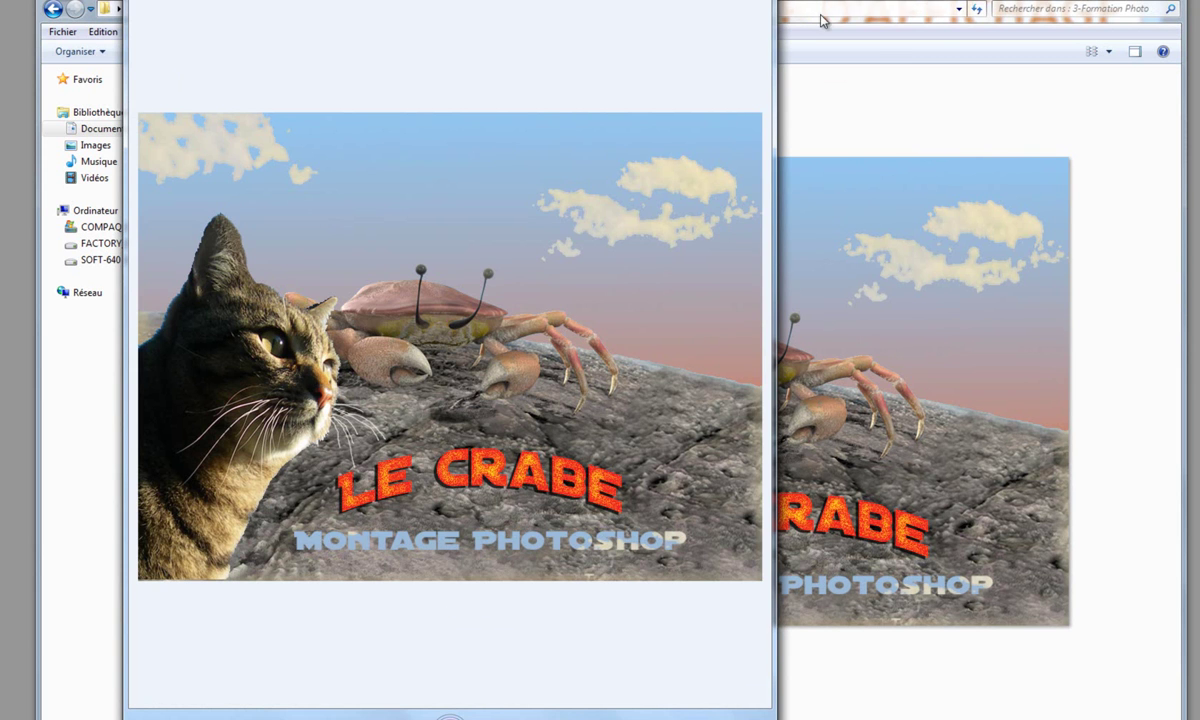
{"action": "left_click", "coordinate": [770, 10]}
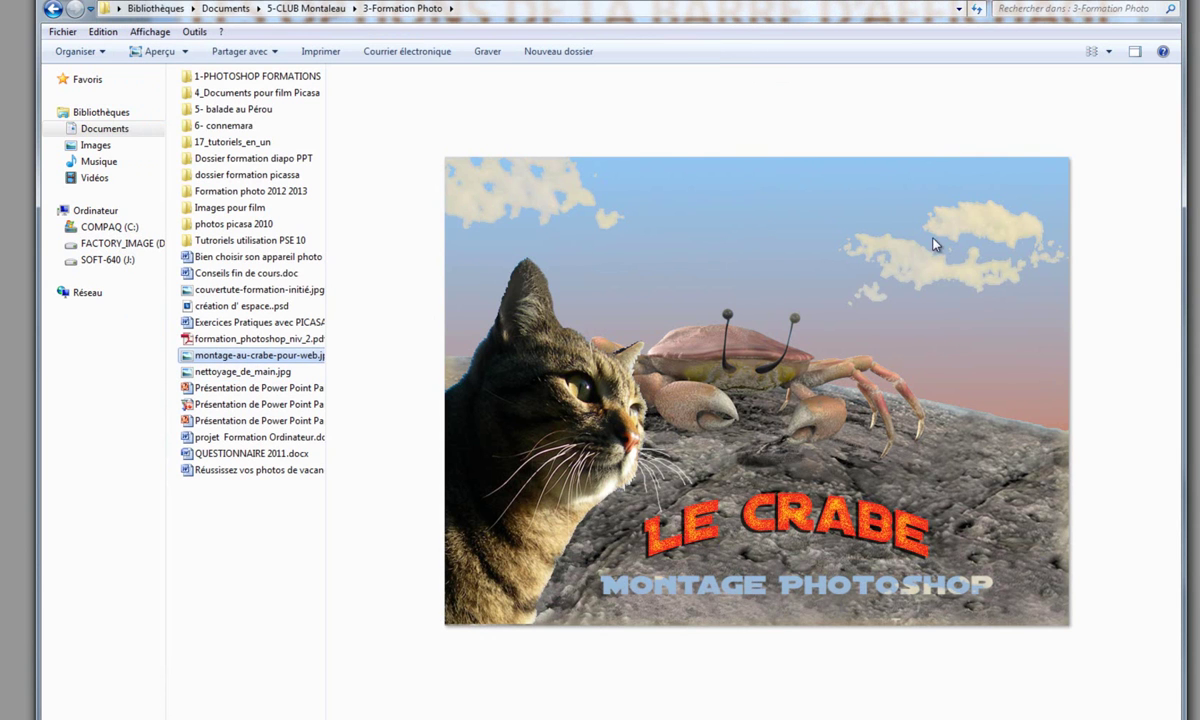
- Preview nettoyage_de_main.jpg and couvertute-formation-initié.jpg, and turn off the file preview
{"action": "left_click", "coordinate": [204, 374]}
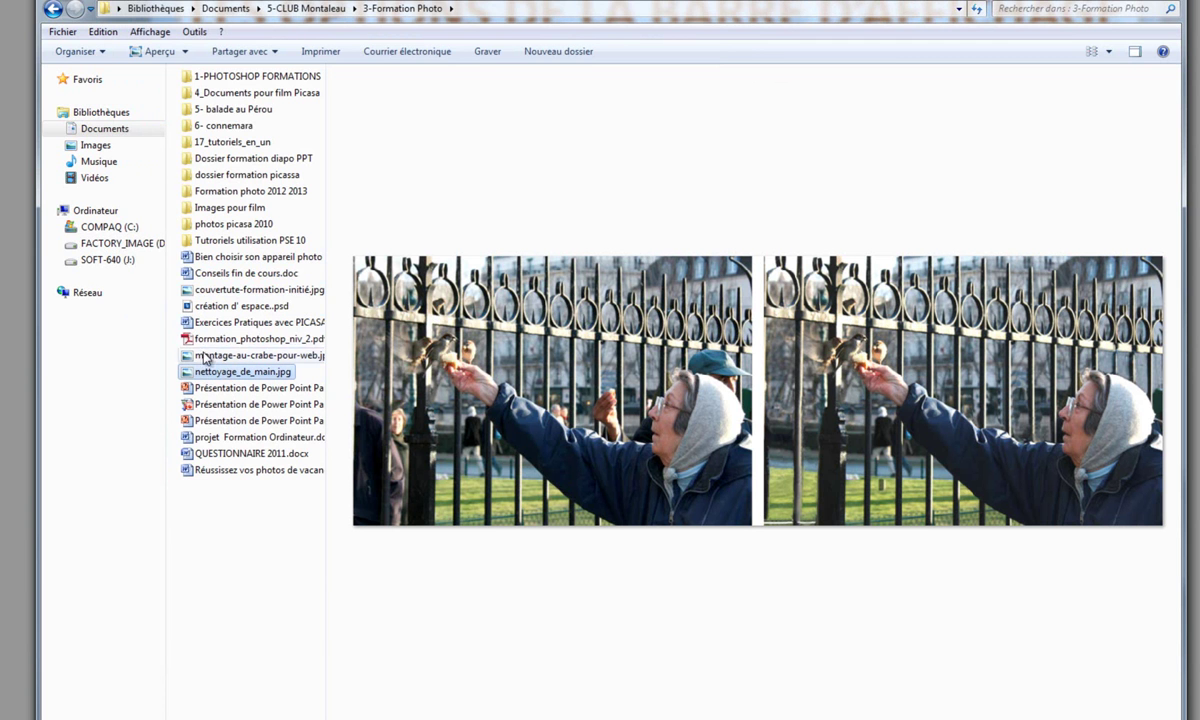
{"action": "left_click", "coordinate": [222, 292]}
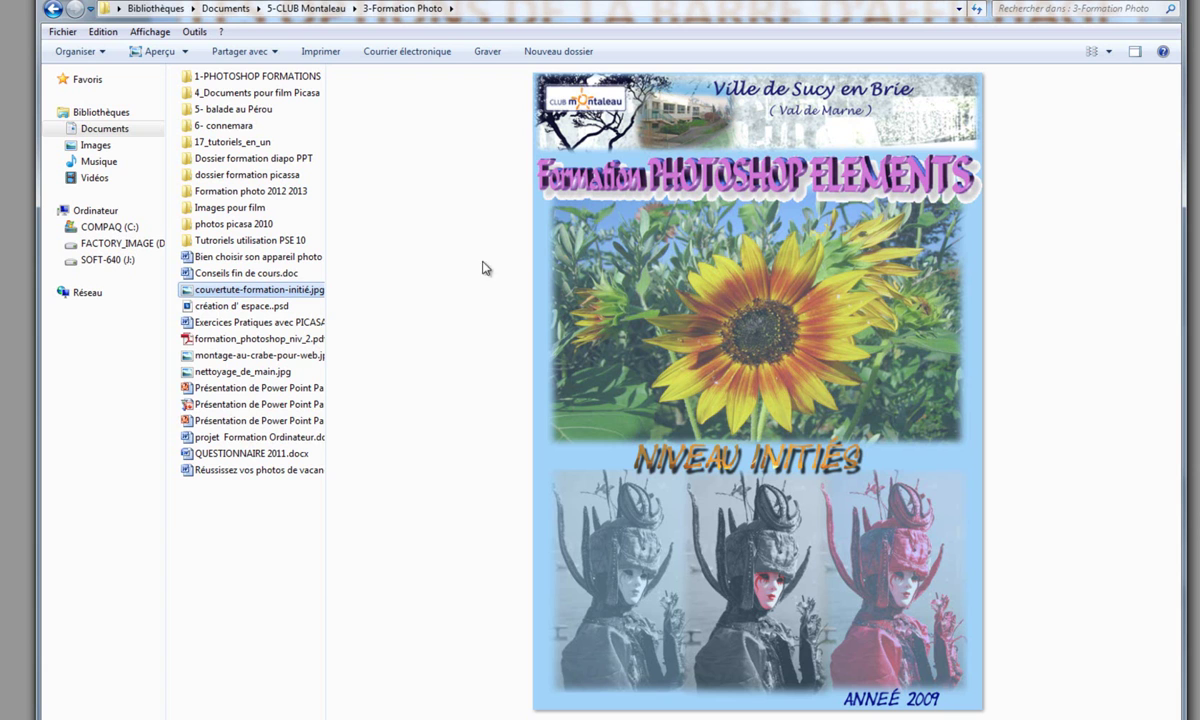
{"action": "left_click", "coordinate": [1135, 53]}
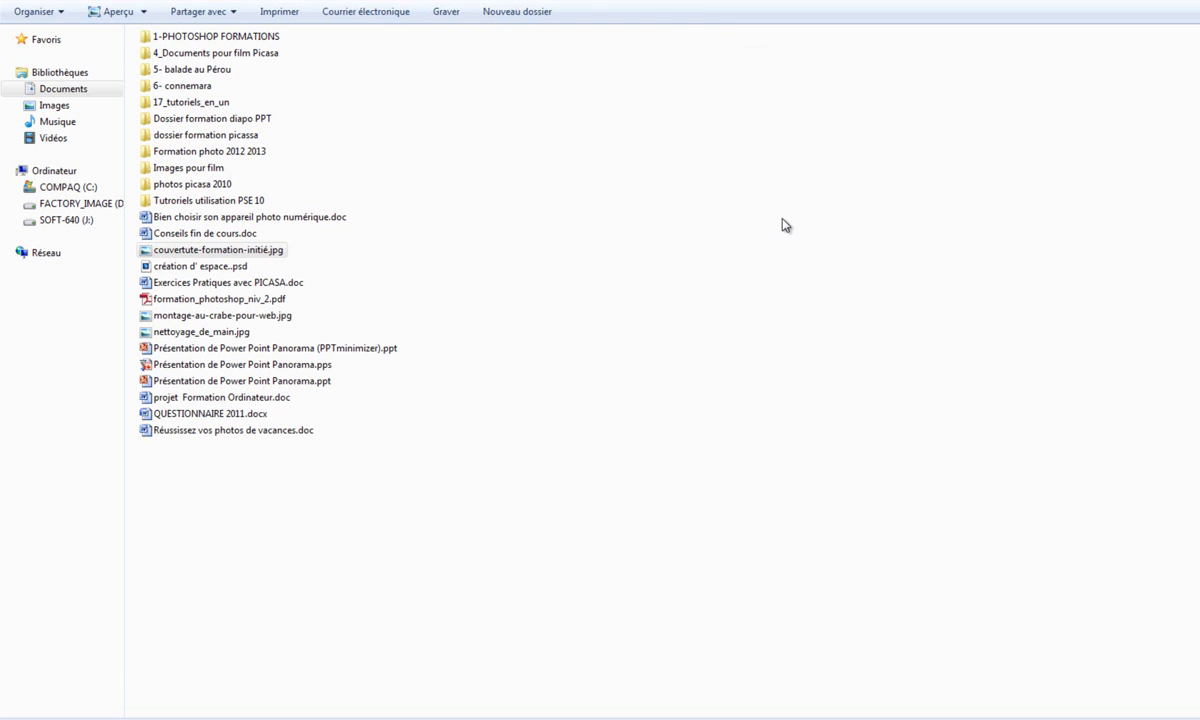
- Select the Dossier formation diapo PPT folder and the Conseils fin de cours.doc file to compare their available commands
{"action": "left_click", "coordinate": [203, 122]}
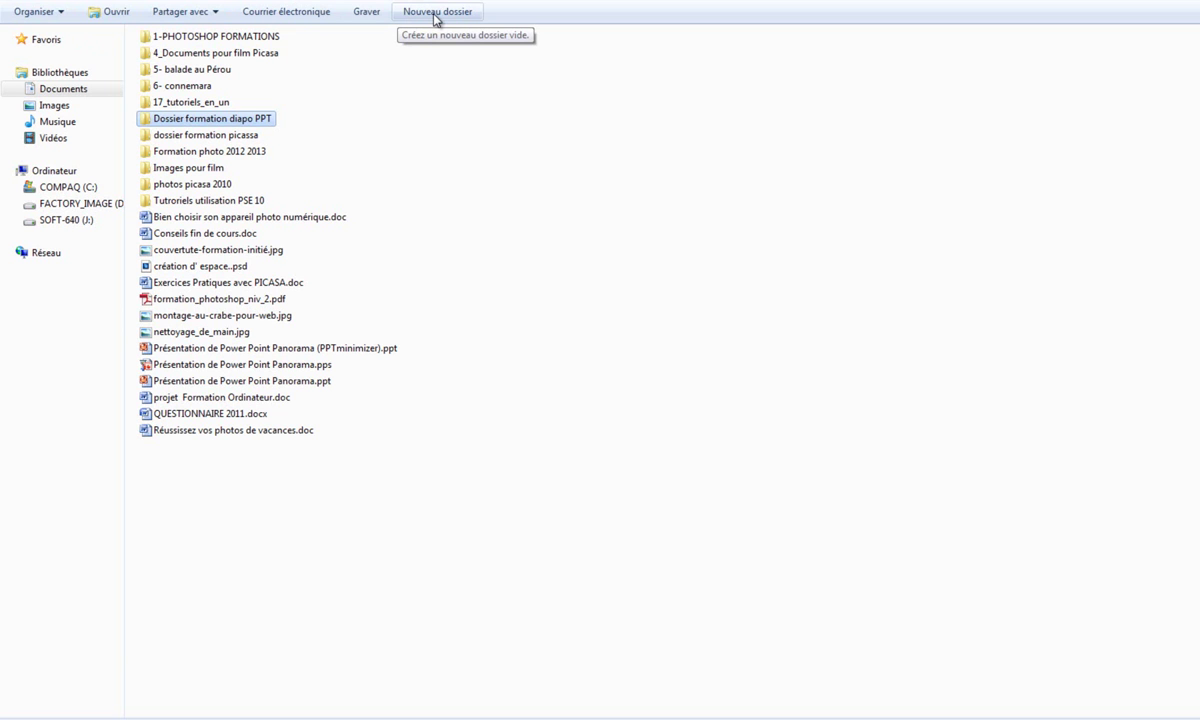
{"action": "mouse_move", "coordinate": [216, 238]}
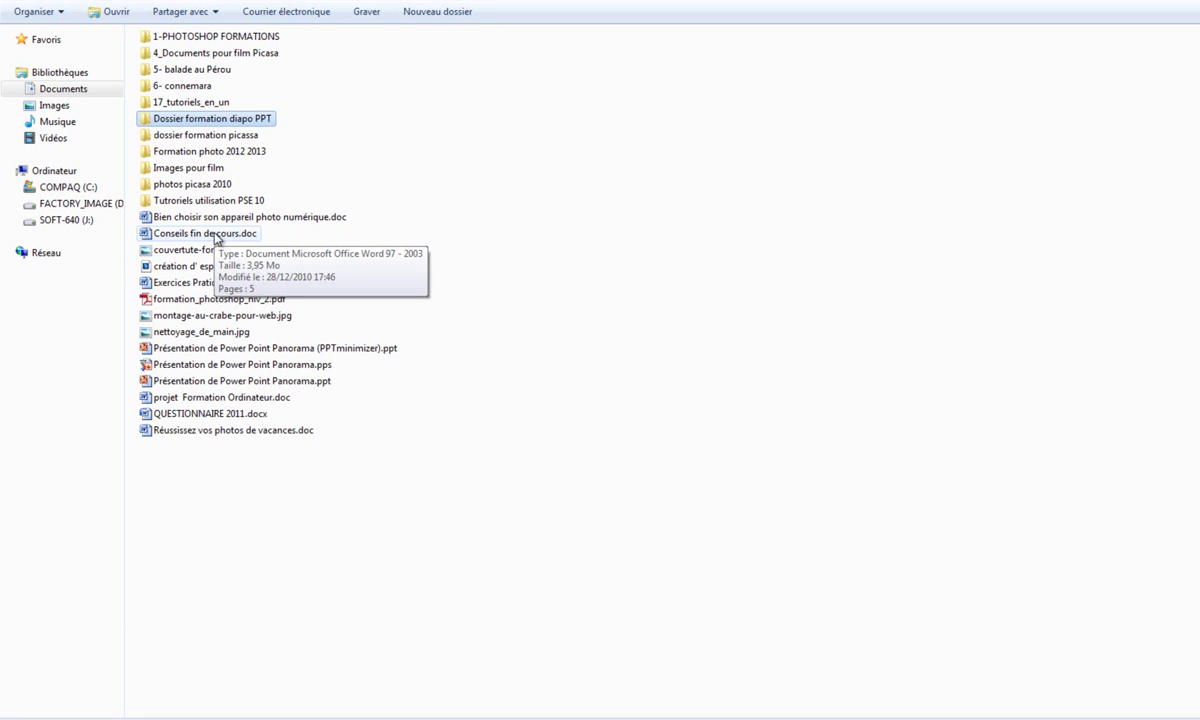
{"action": "left_click", "coordinate": [216, 238]}
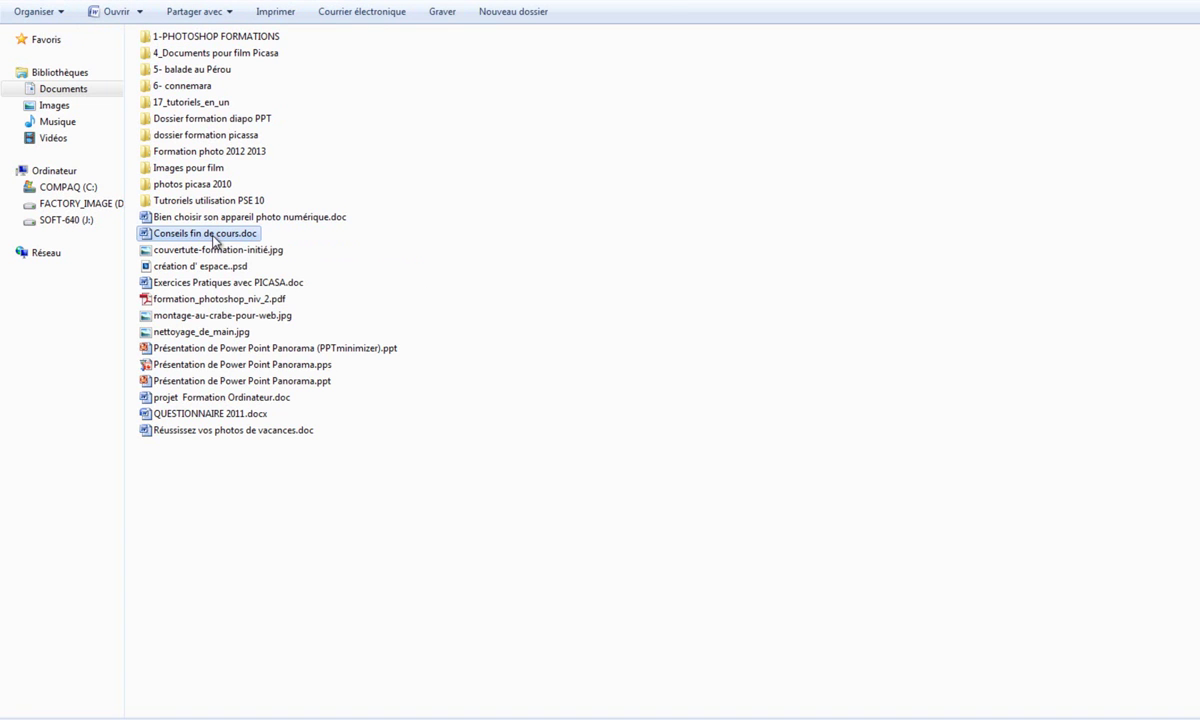
{"action": "mouse_move", "coordinate": [214, 240]}
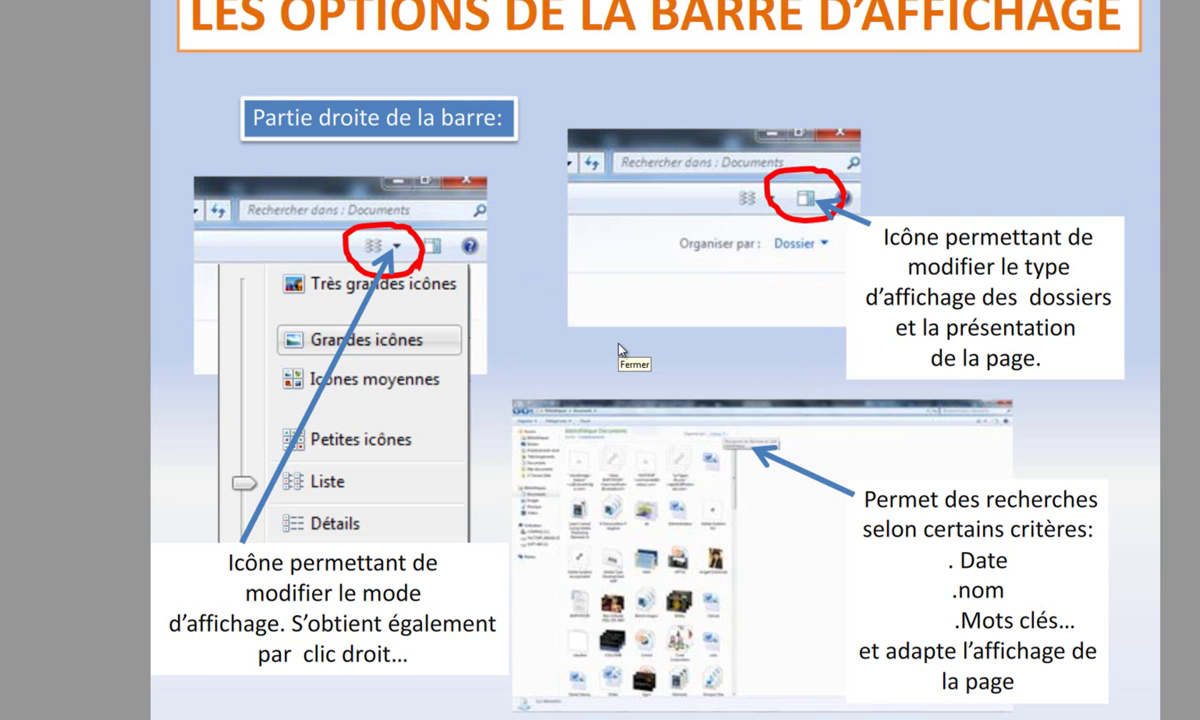
- Review the display bar options slide and advance the presentation to the slide on creating a new folder
{"action": "scroll", "coordinate": [655, 360], "scroll_direction": "up", "scroll_amount": 1}
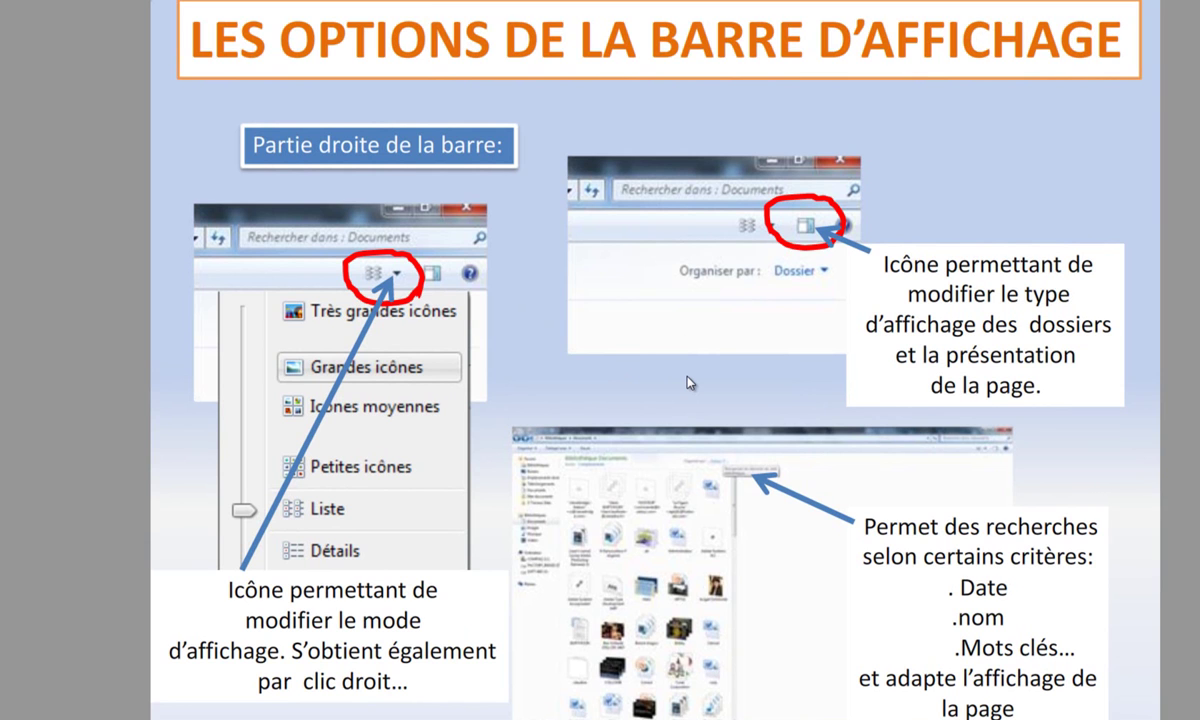
{"action": "key", "text": "Right"}
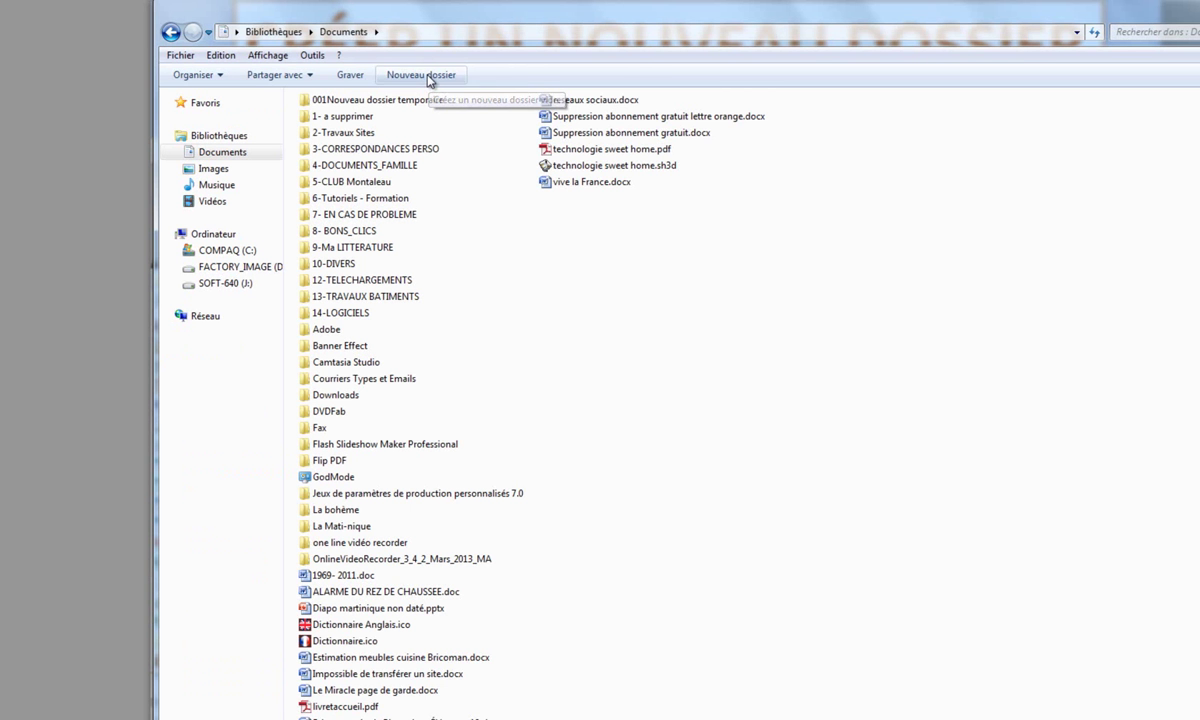
- Create a folder named "vacances 2013" in the Documents library
{"action": "left_click", "coordinate": [425, 76]}
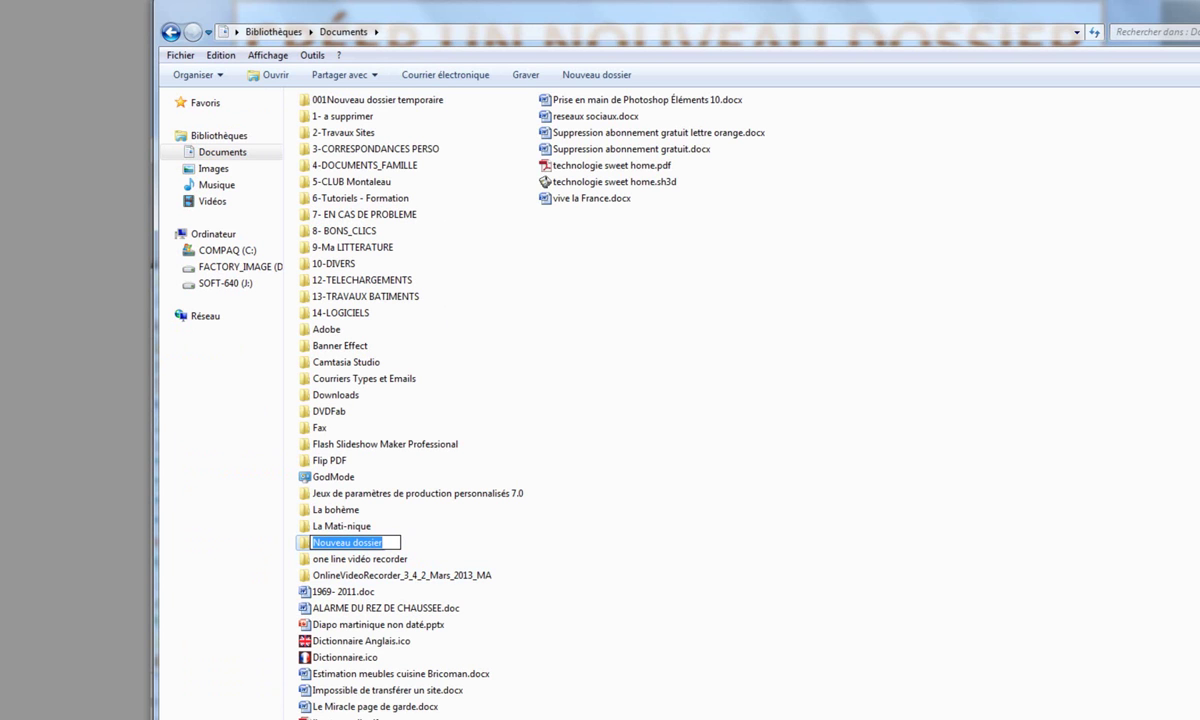
{"action": "type", "text": "vac"}
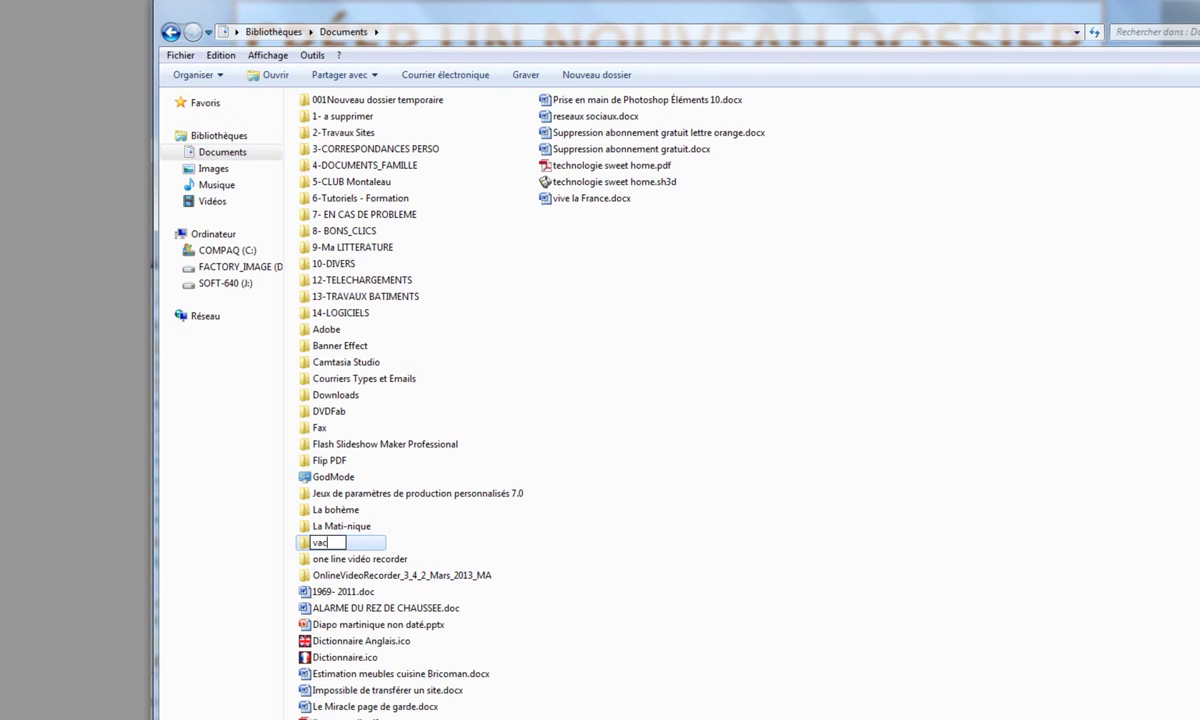
{"action": "type", "text": "ances 2013"}
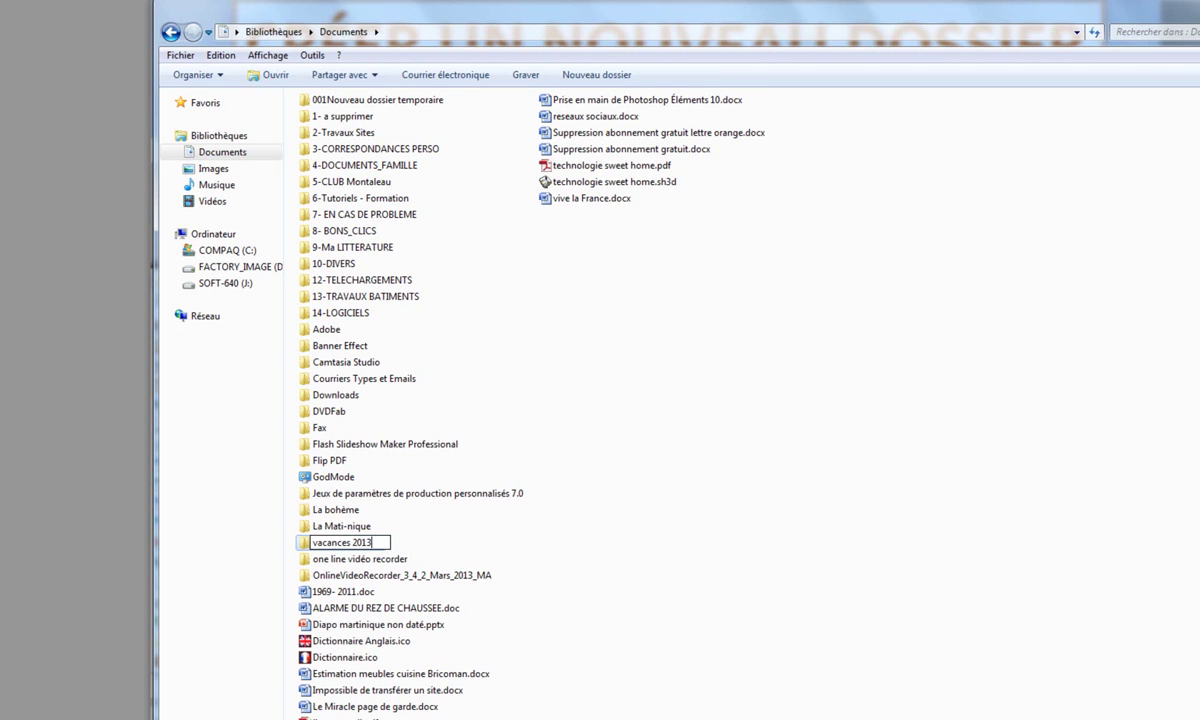
{"action": "left_click", "coordinate": [307, 547]}
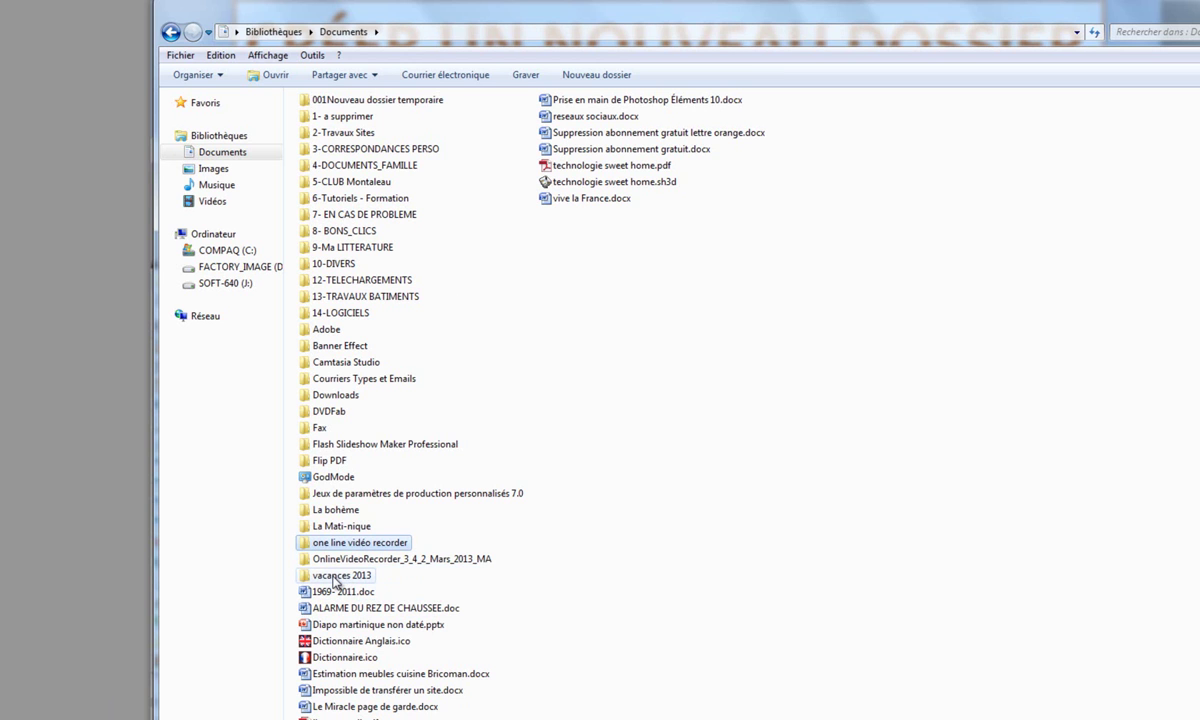
- Delete the "vacances 2013" folder, sending it to the Recycle Bin
{"action": "left_click", "coordinate": [335, 578]}
{"action": "right_click", "coordinate": [336, 582]}
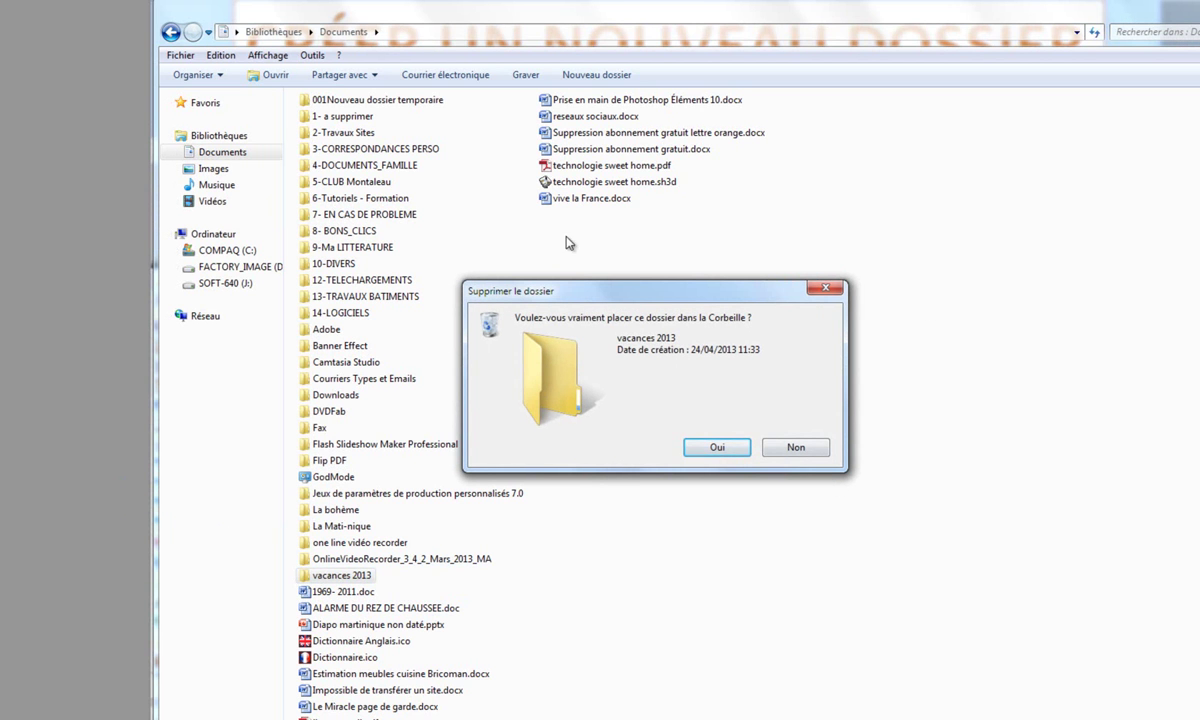
{"action": "left_click", "coordinate": [715, 449]}
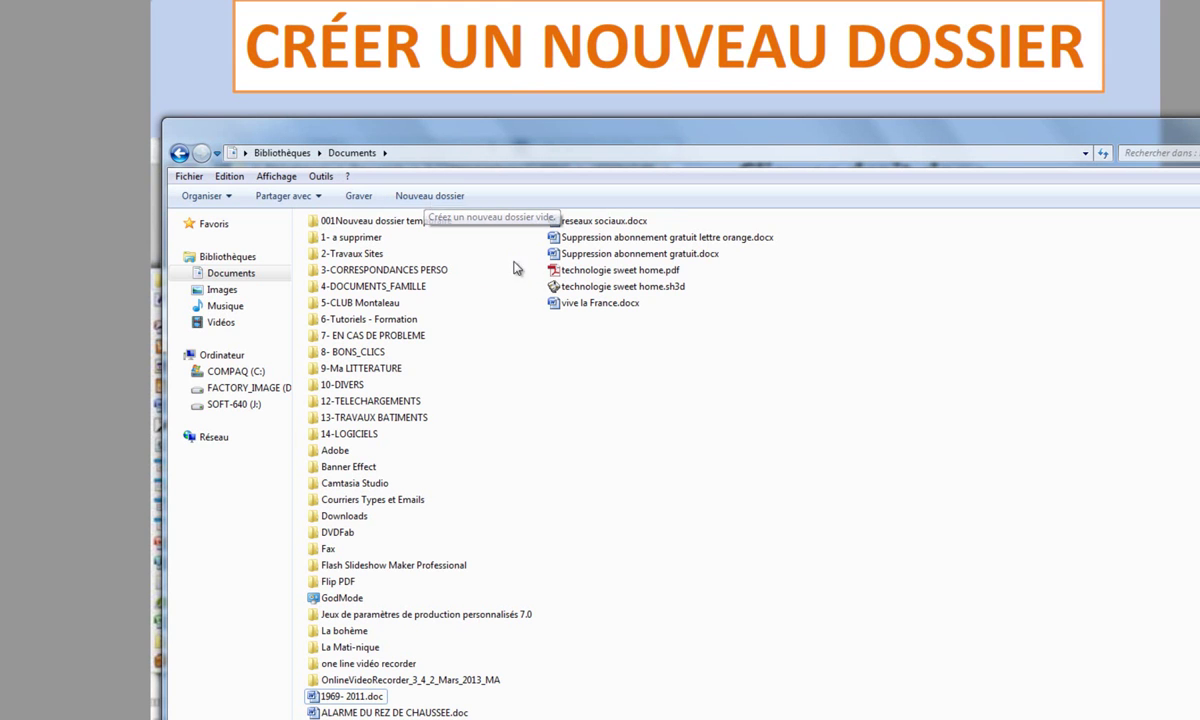
- Move the Documents window higher and create another folder in the library, keeping the default name
{"action": "left_click_drag", "start_coordinate": [816, 143], "coordinate": [795, 79]}
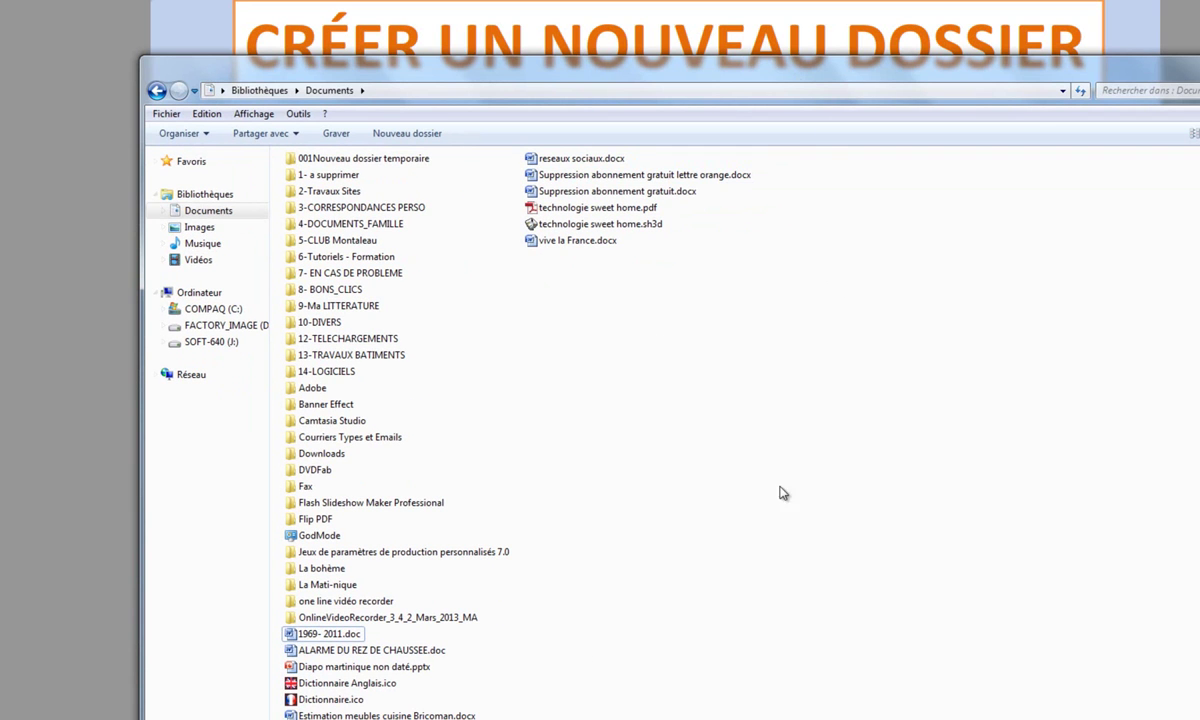
{"action": "right_click", "coordinate": [684, 391]}
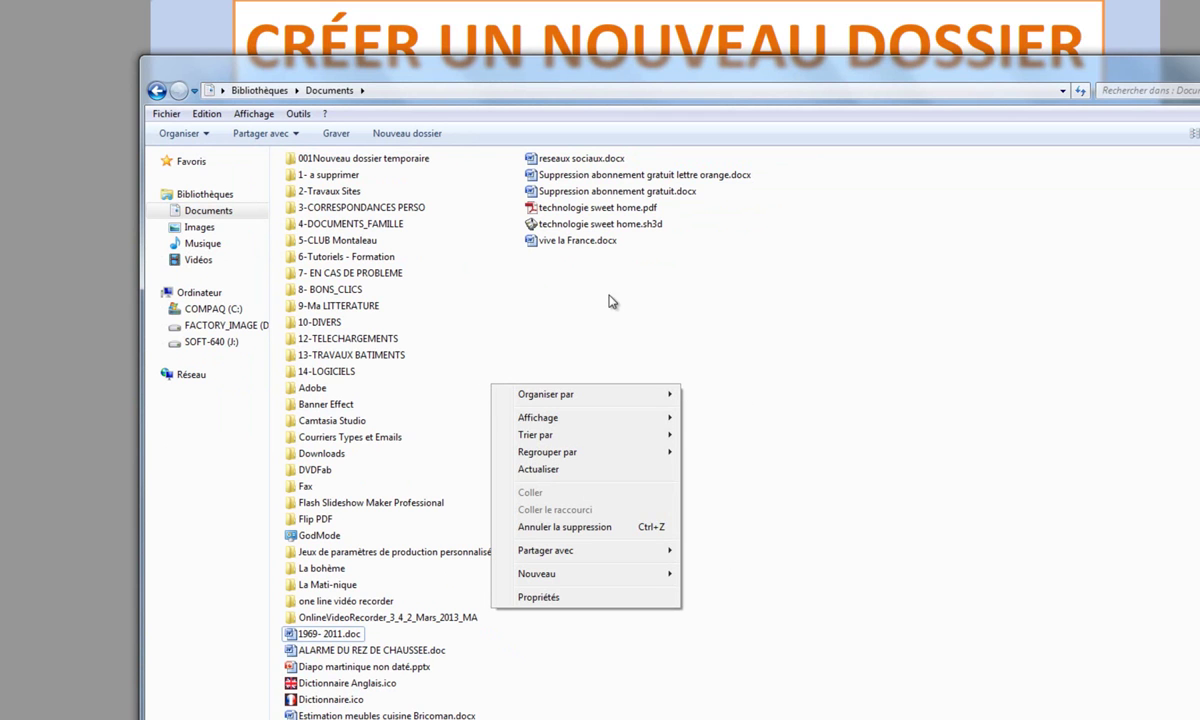
{"action": "left_click", "coordinate": [528, 582]}
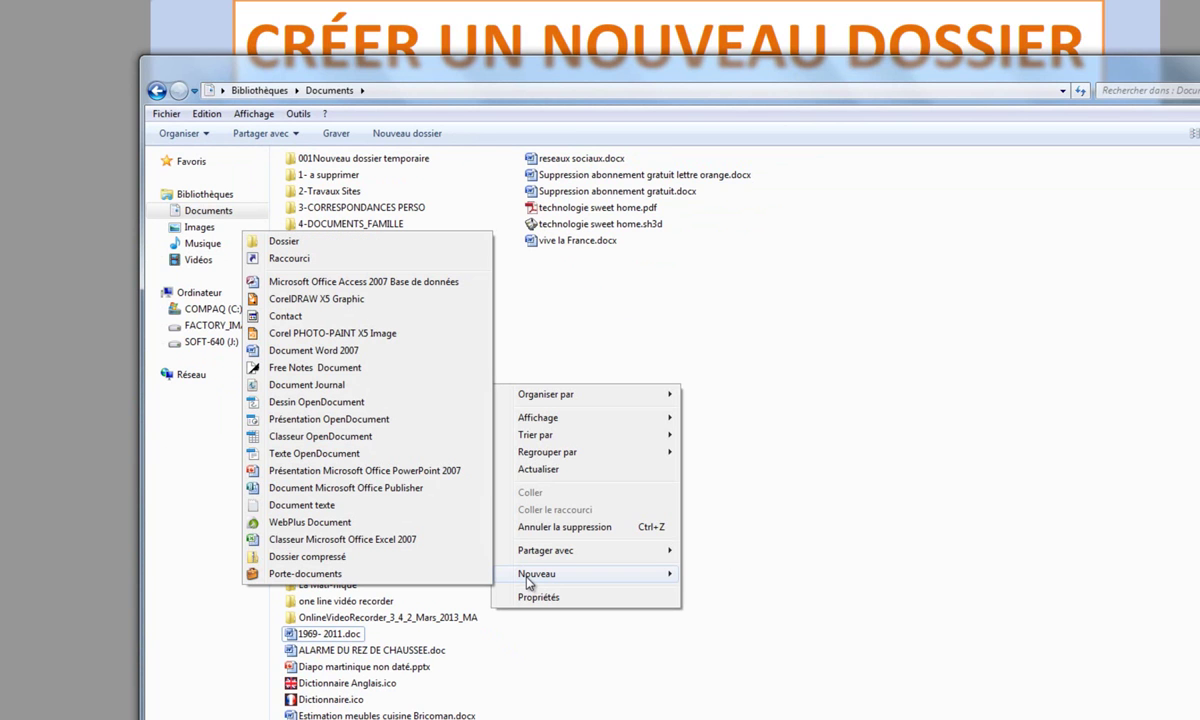
{"action": "left_click", "coordinate": [284, 243]}
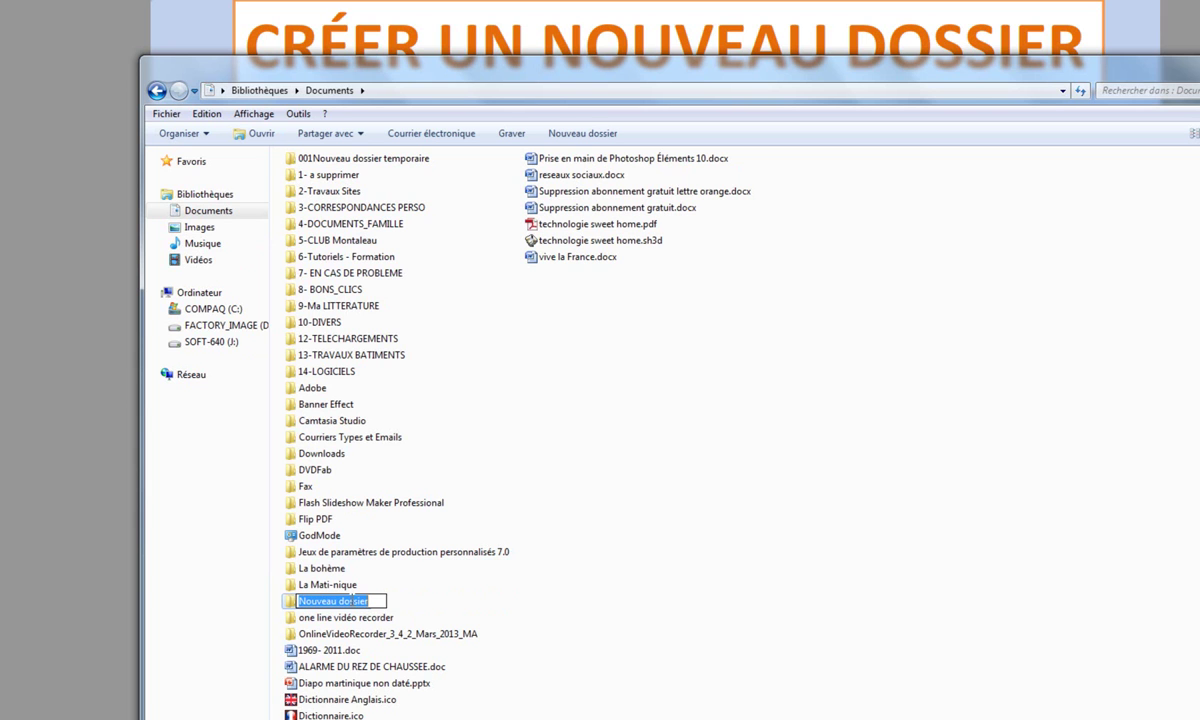
{"action": "left_click", "coordinate": [292, 603]}
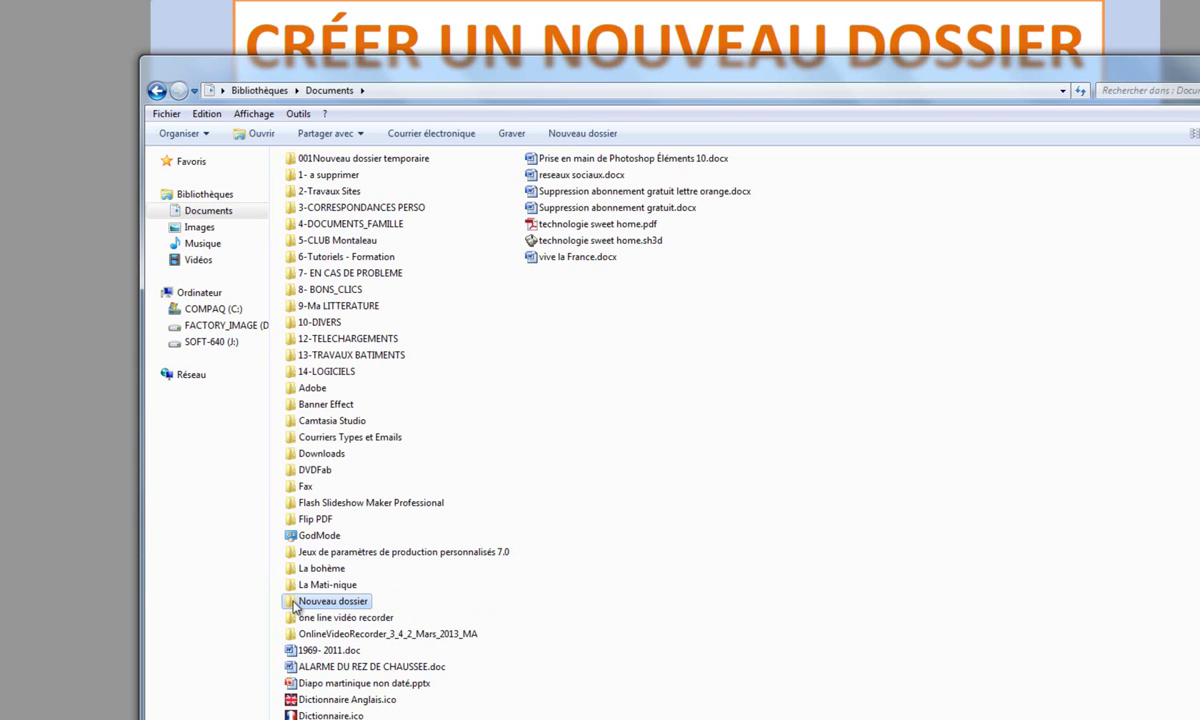
- Delete the "Nouveau dossier" folder, sending it to the Recycle Bin
{"action": "right_click", "coordinate": [294, 605]}
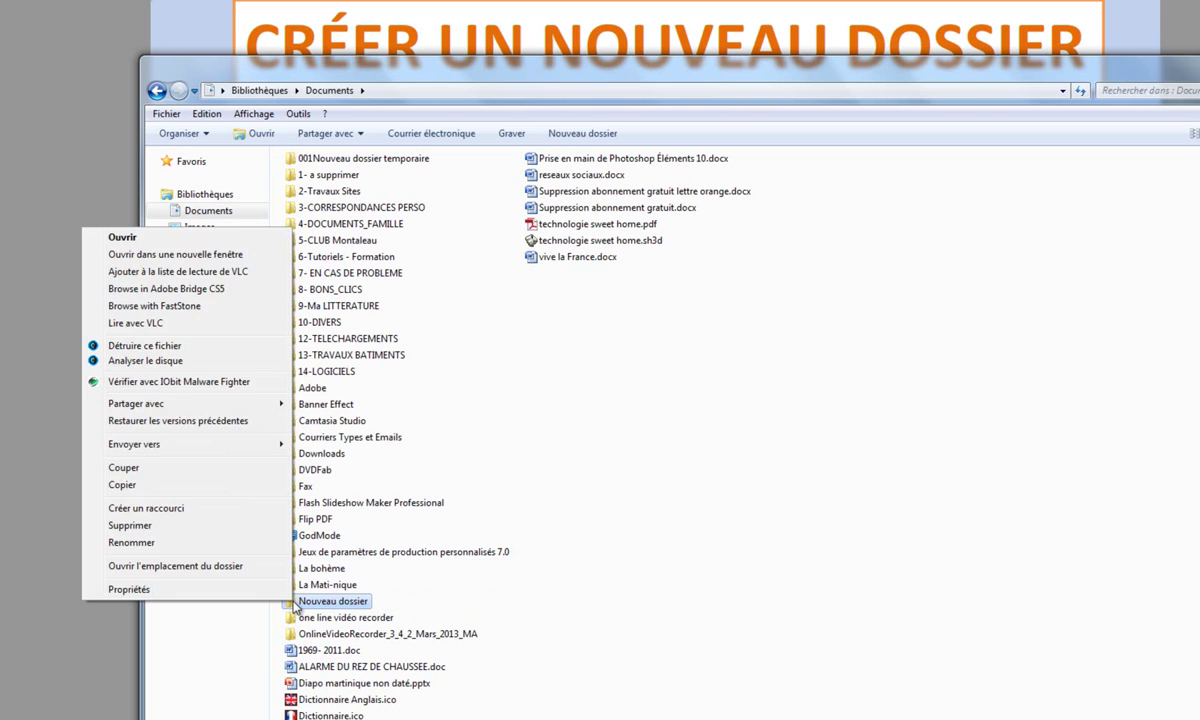
{"action": "left_click", "coordinate": [211, 527]}
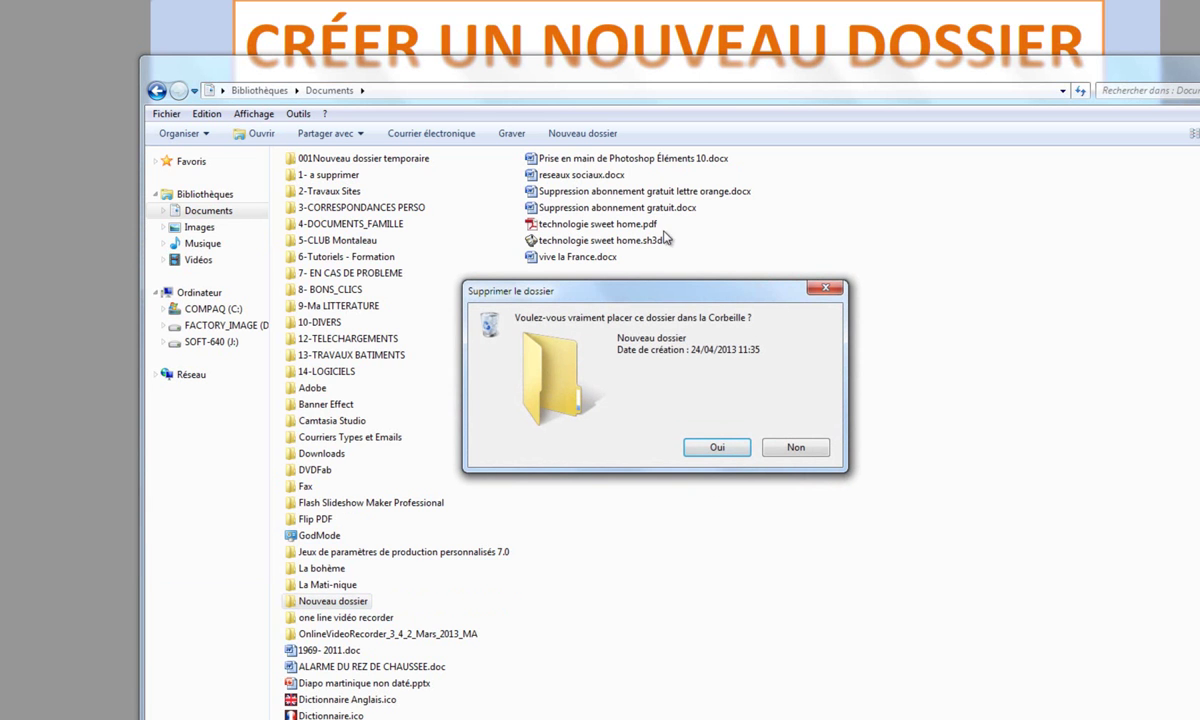
{"action": "left_click", "coordinate": [727, 450]}
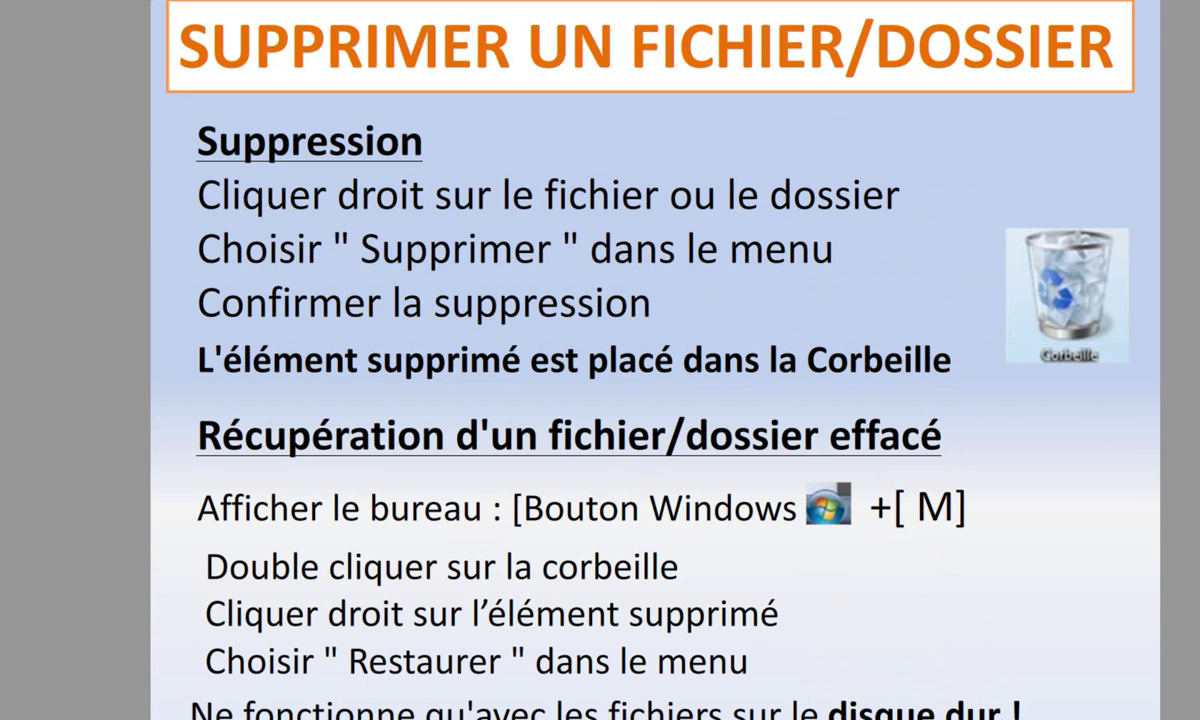
- Start deleting the file Suppression abonnement gratuit.docx from Documents and decline the deletion
{"action": "key", "text": "alt+Tab"}
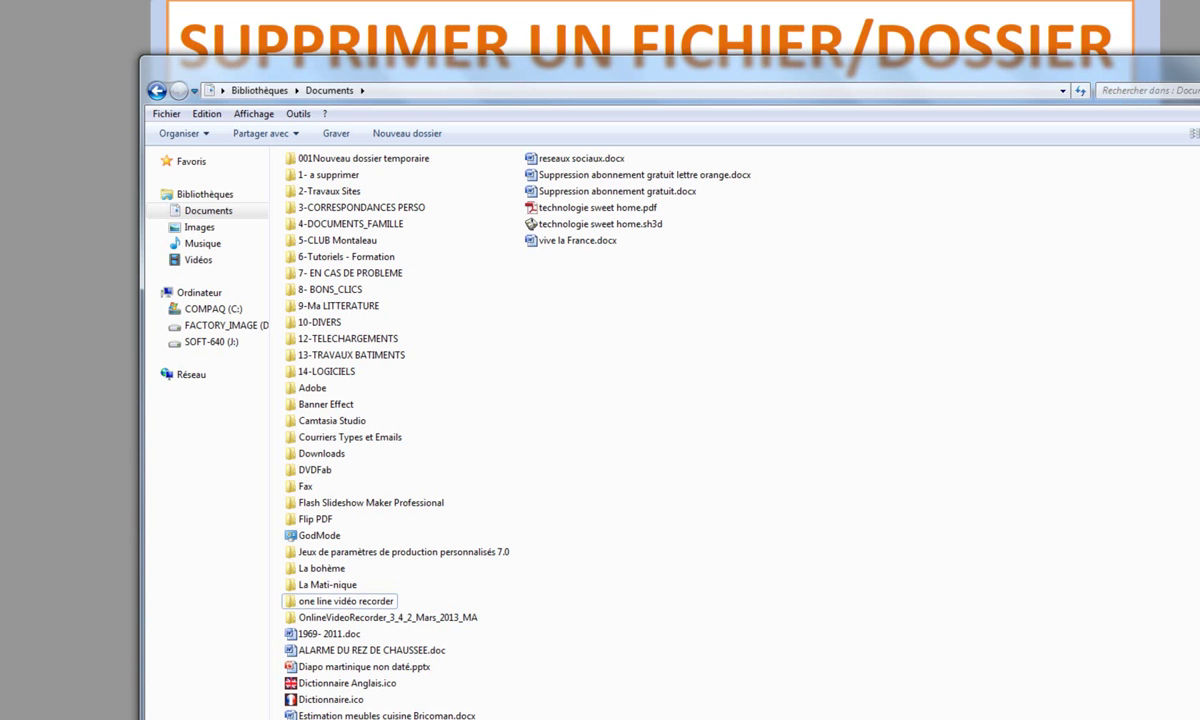
{"action": "right_click", "coordinate": [579, 196]}
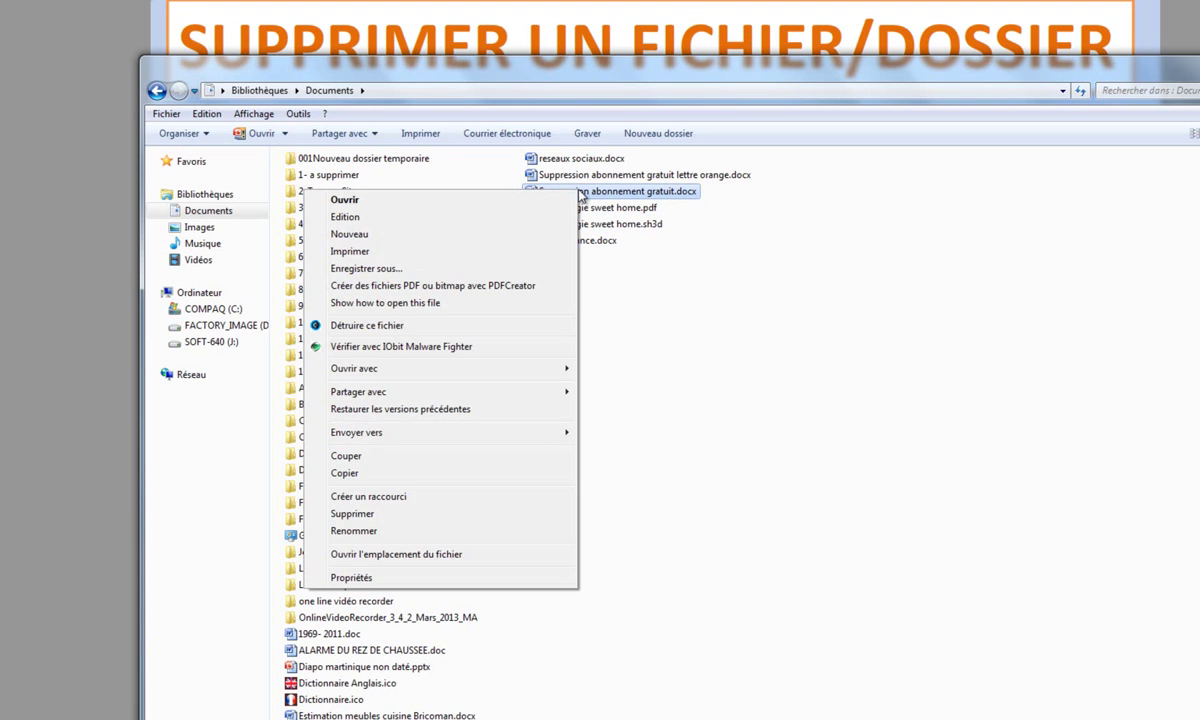
{"action": "left_click", "coordinate": [352, 514]}
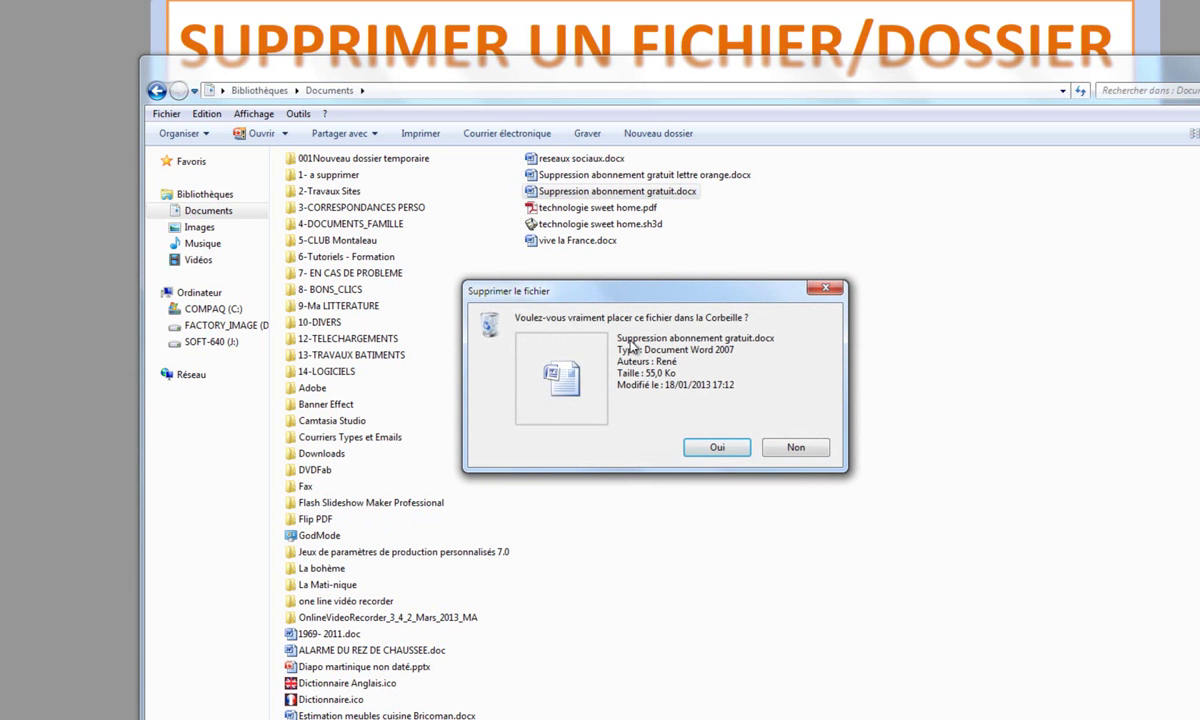
{"action": "left_click", "coordinate": [797, 448]}
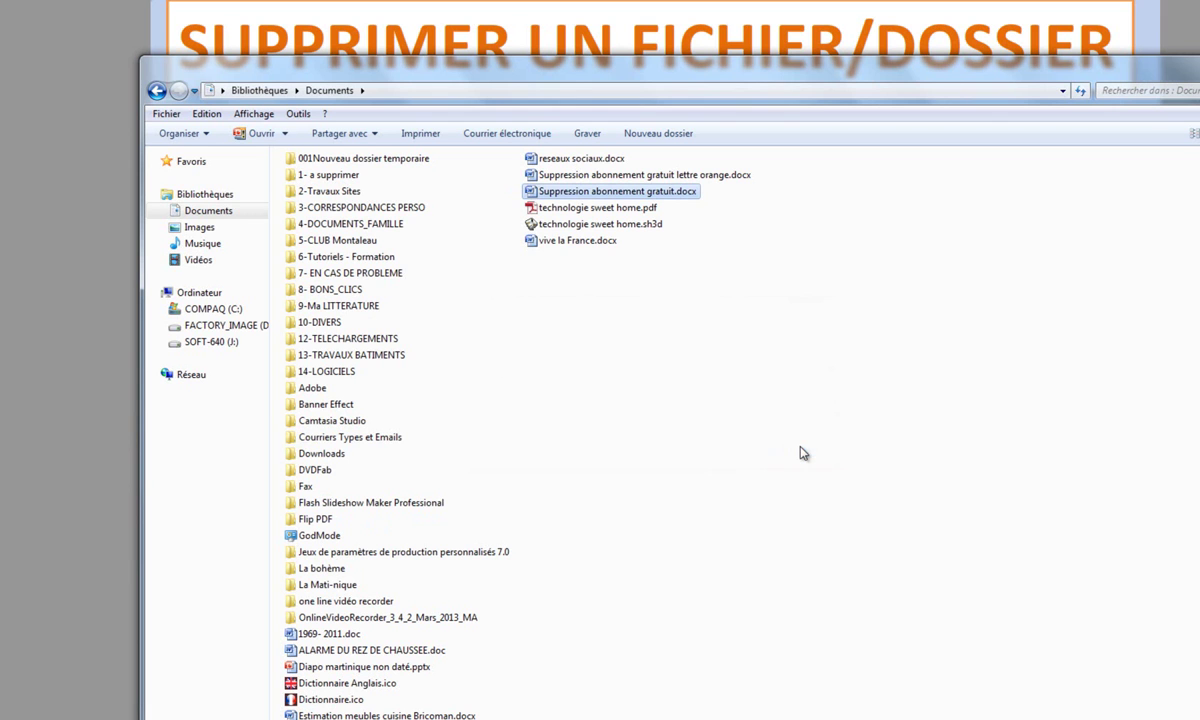
- Start deleting the 10-DIVERS folder from Documents and decline the deletion
{"action": "left_click", "coordinate": [322, 323]}
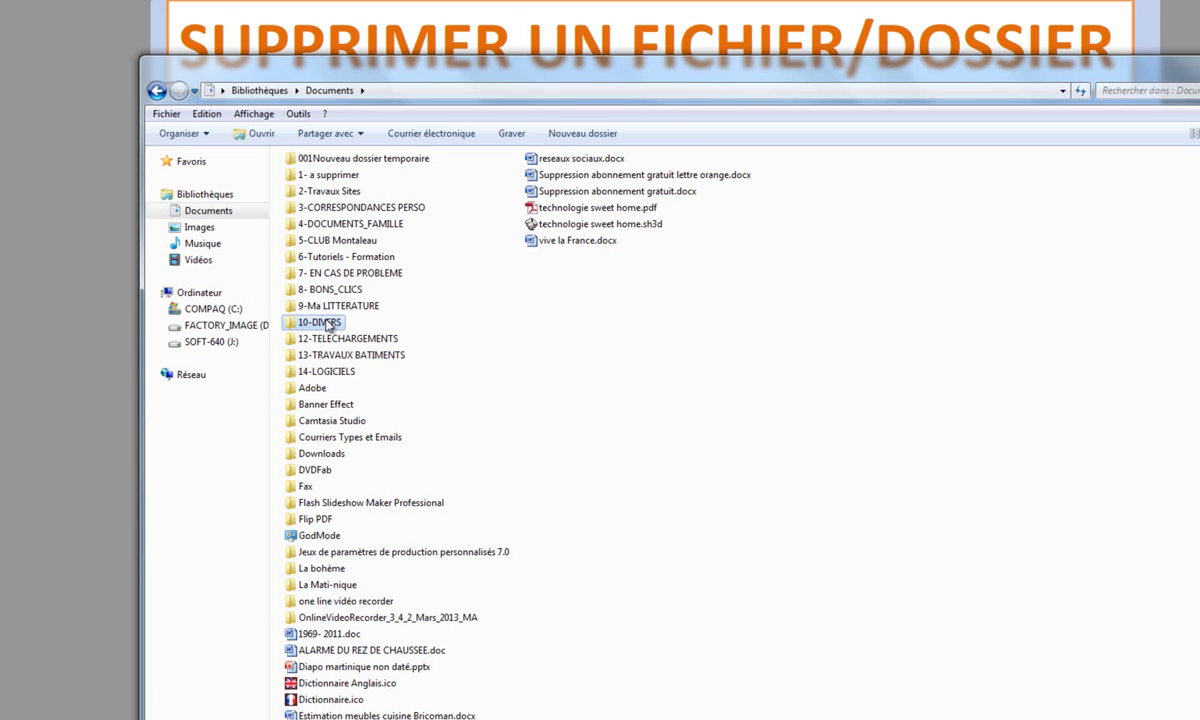
{"action": "right_click", "coordinate": [327, 325]}
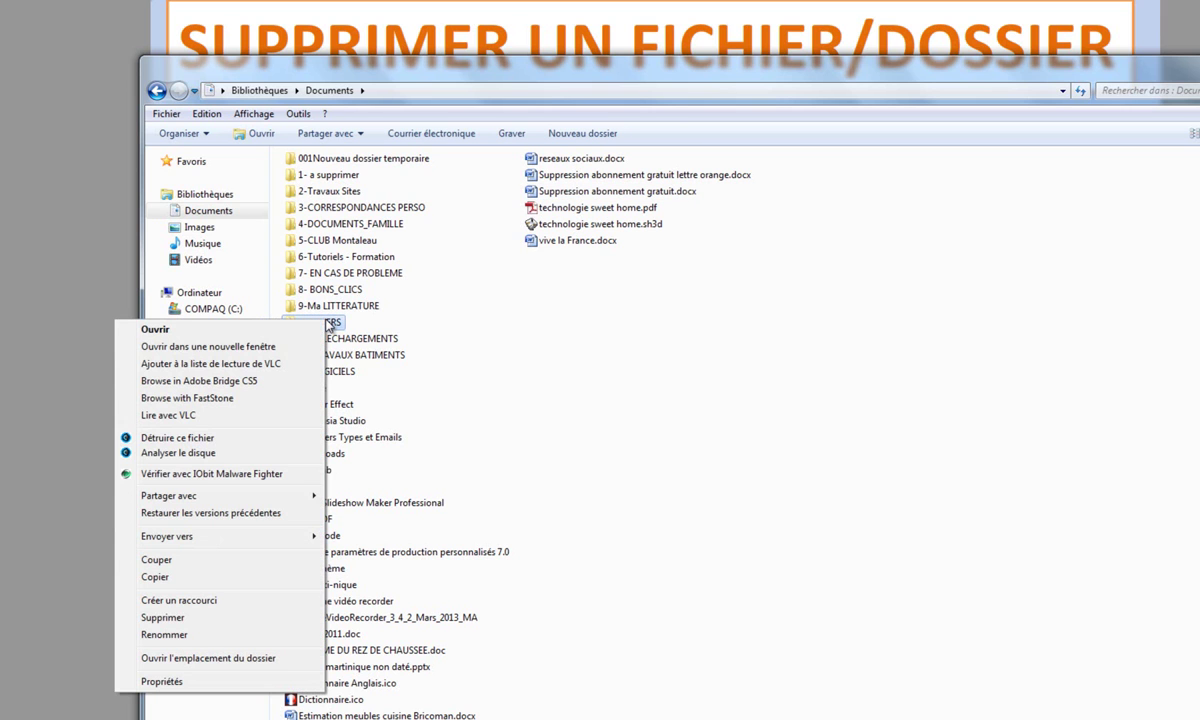
{"action": "left_click", "coordinate": [240, 618]}
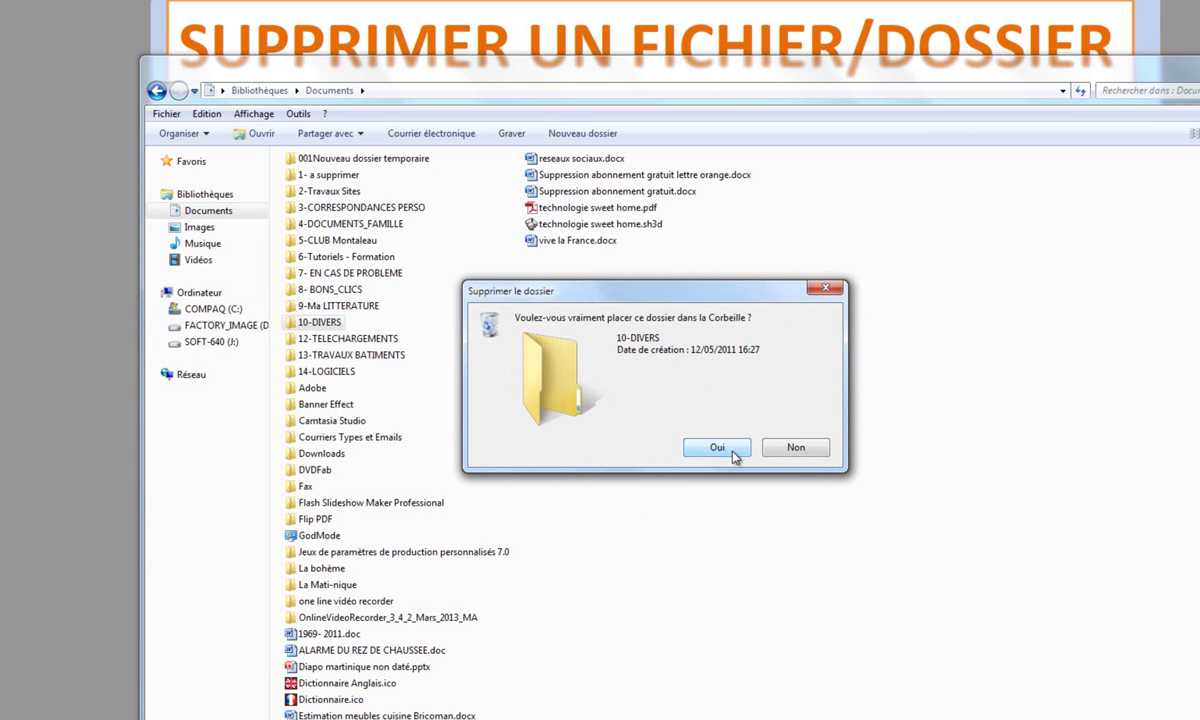
{"action": "left_click", "coordinate": [796, 448]}
- Reposition and minimize the Documents window to return to the slide on deleting files and folders
{"action": "left_click_drag", "start_coordinate": [880, 70], "coordinate": [785, 198]}
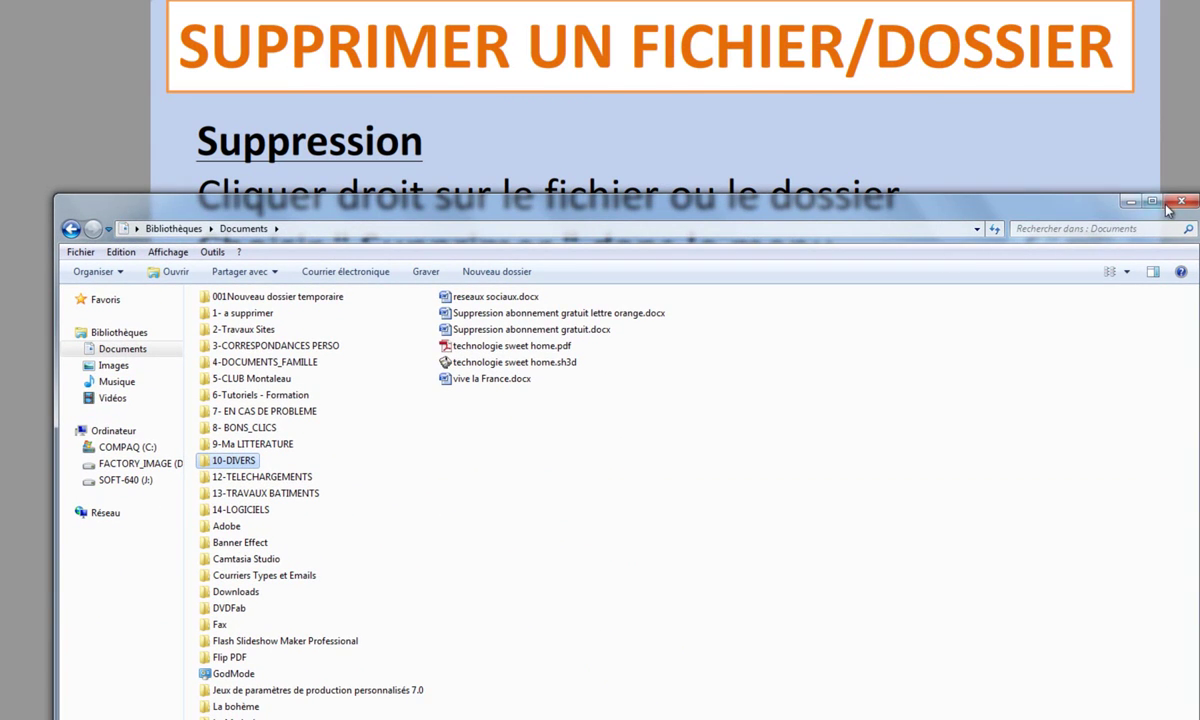
{"action": "left_click", "coordinate": [1128, 200]}
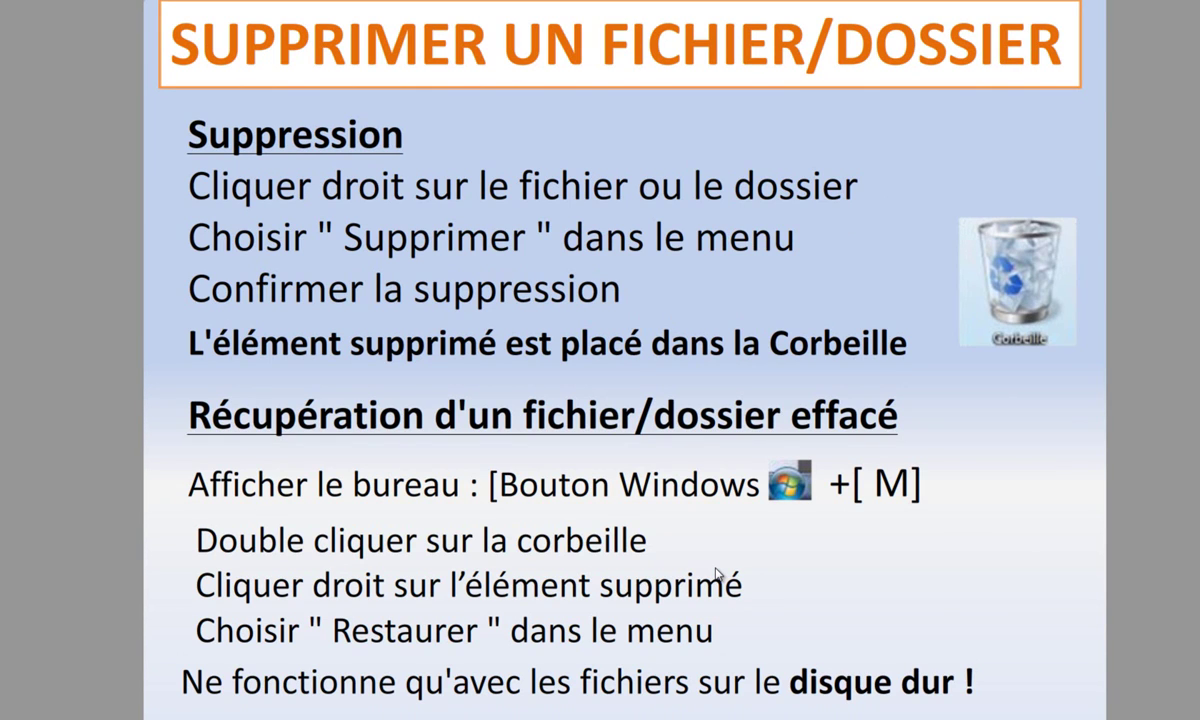
- Show the desktop, open the Recycle Bin and bring up the restore options for the deleted 2-Travaux Sites folder
{"action": "key", "text": "super+m"}
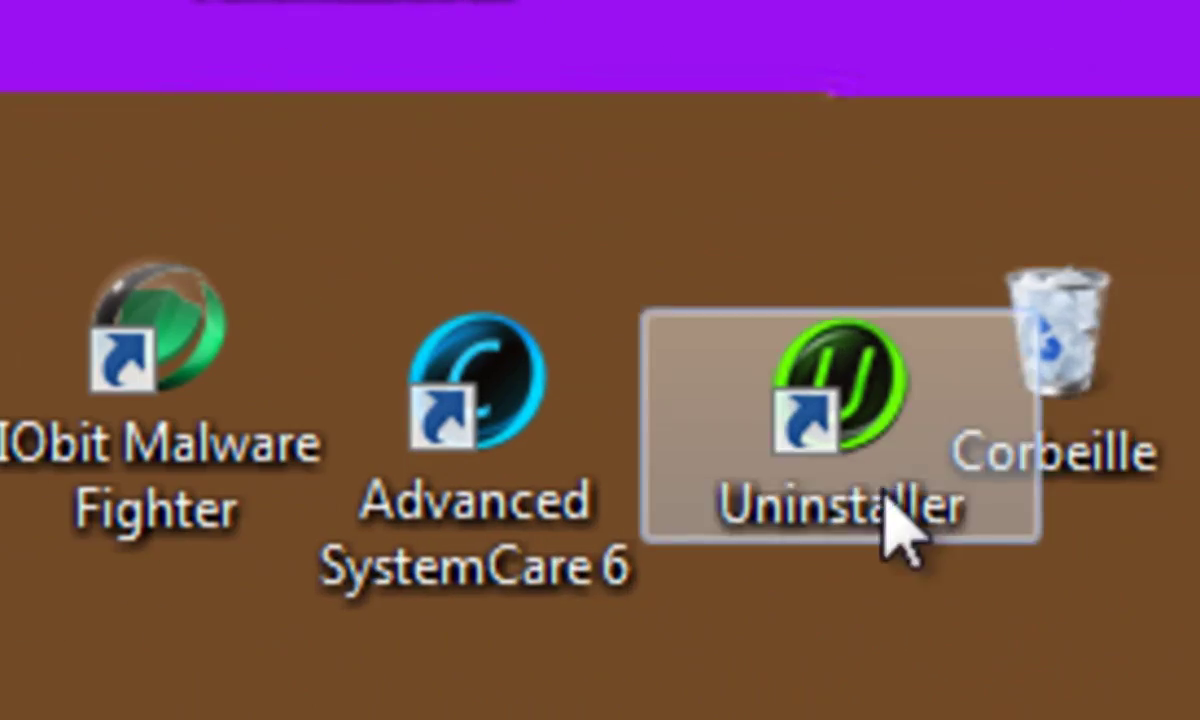
{"action": "double_click", "coordinate": [1030, 290]}
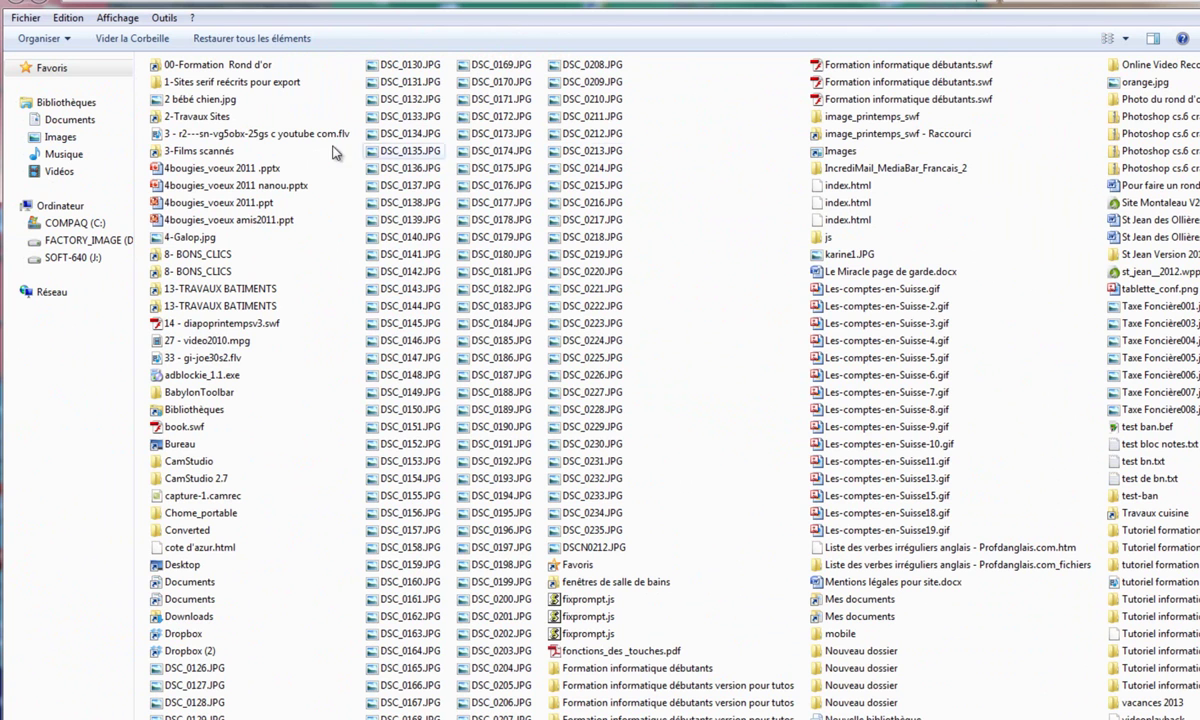
{"action": "right_click", "coordinate": [204, 118]}
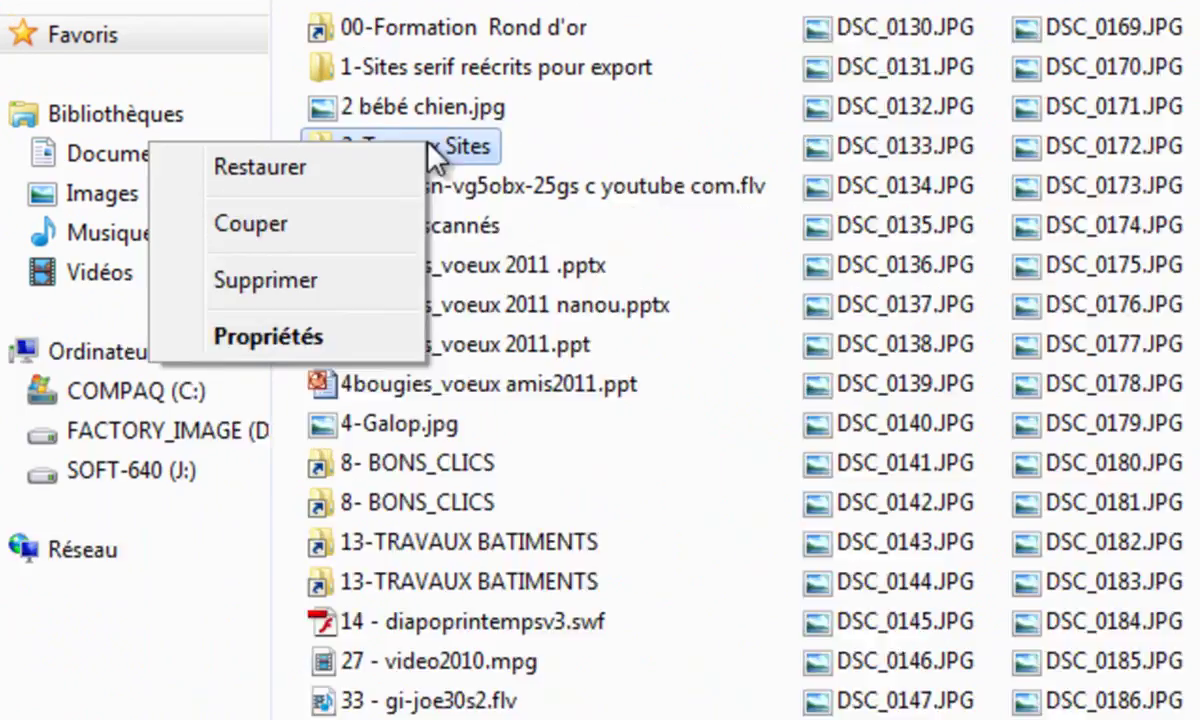
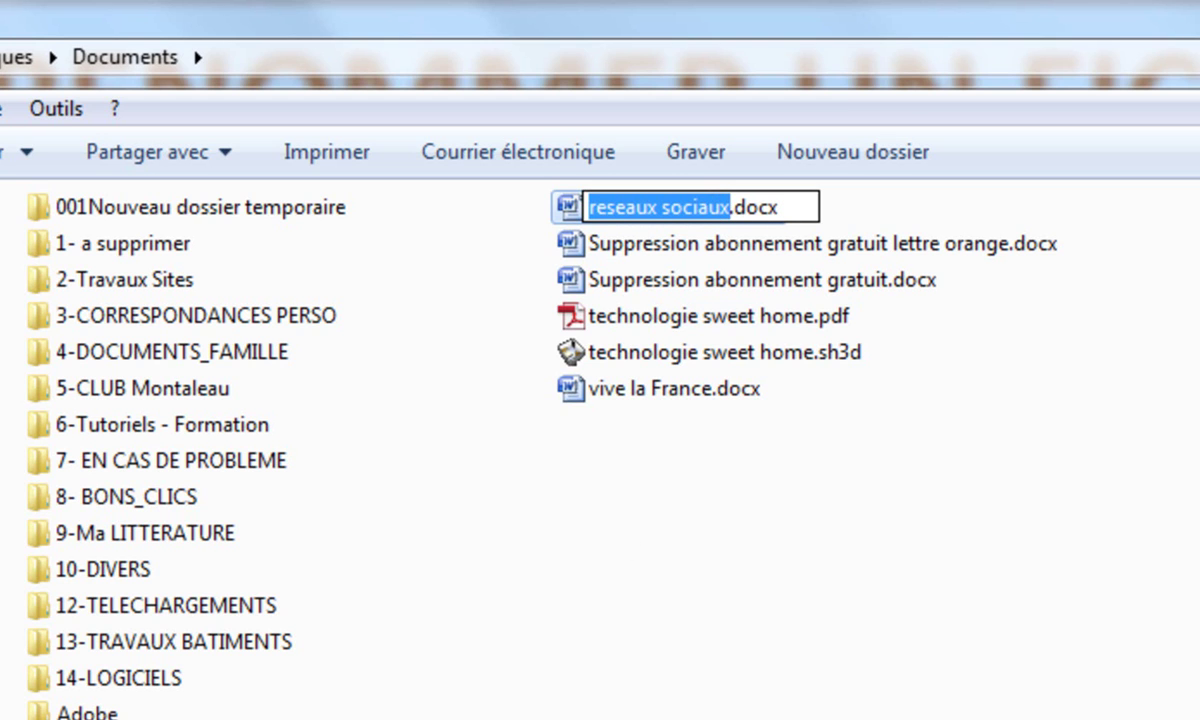
- Rename reseaux sociaux.docx in Documents as Les réseaux.docx and advance to the slide on moving files and folders
{"action": "type", "text": "Les"}
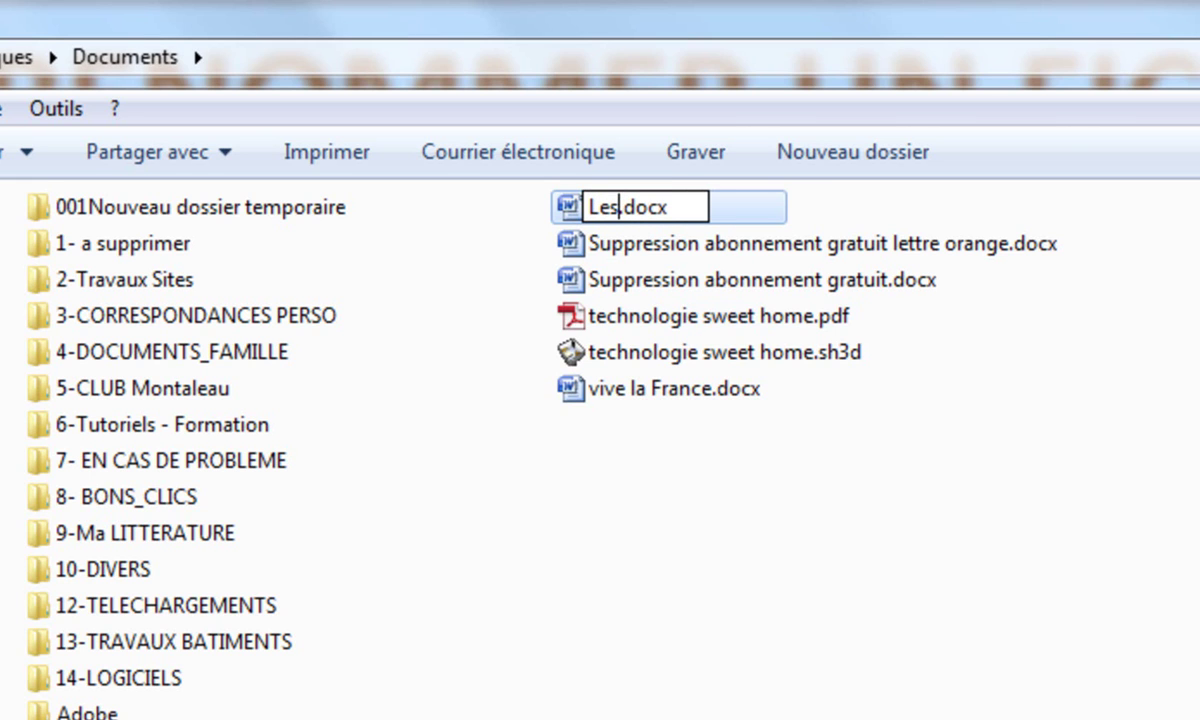
{"action": "type", "text": " réseaux"}
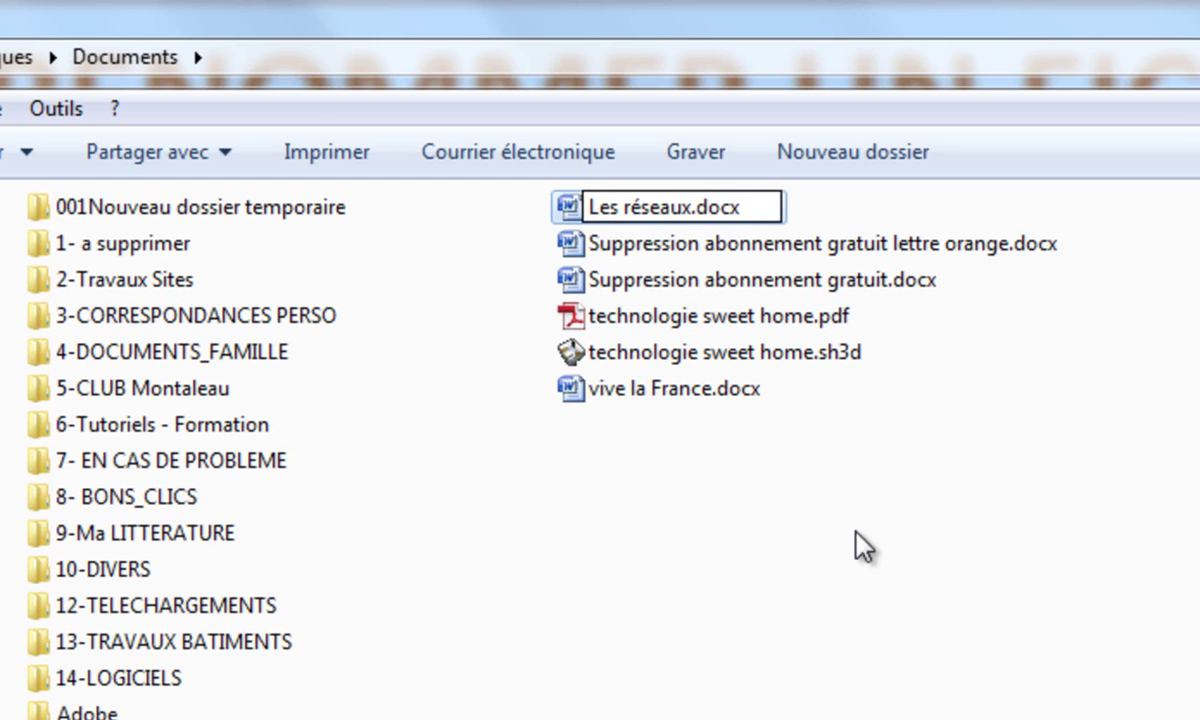
{"action": "key", "text": "Escape"}
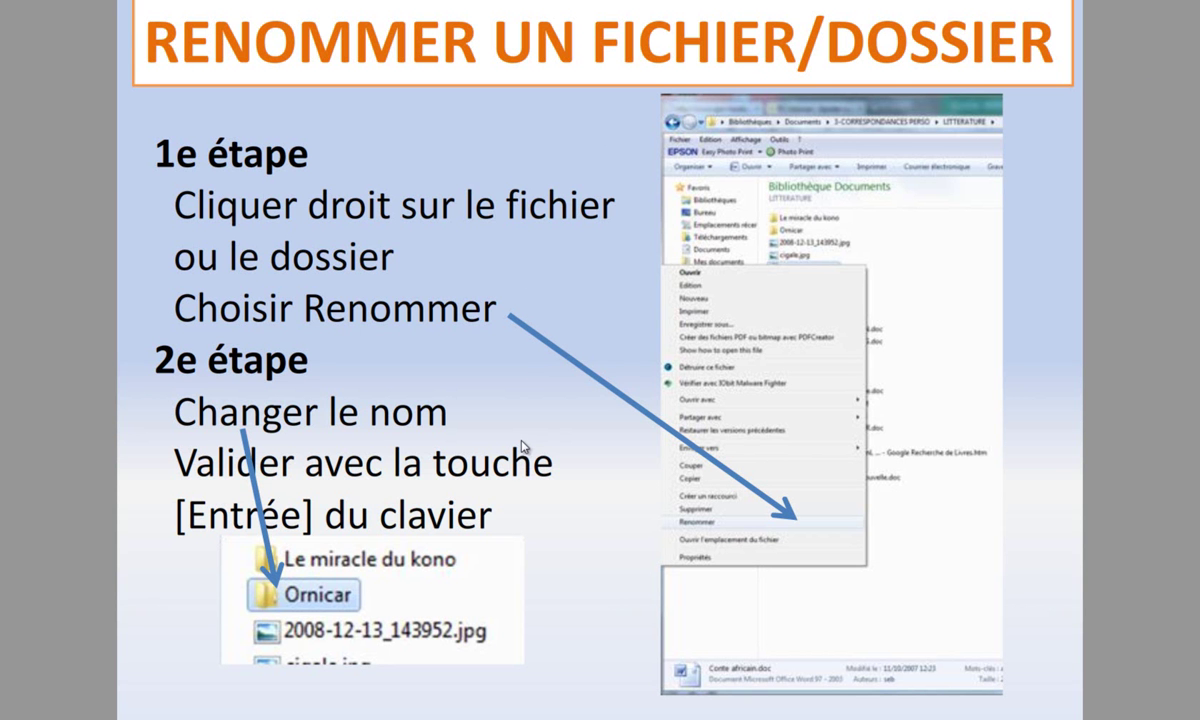
{"action": "key", "text": "Right"}
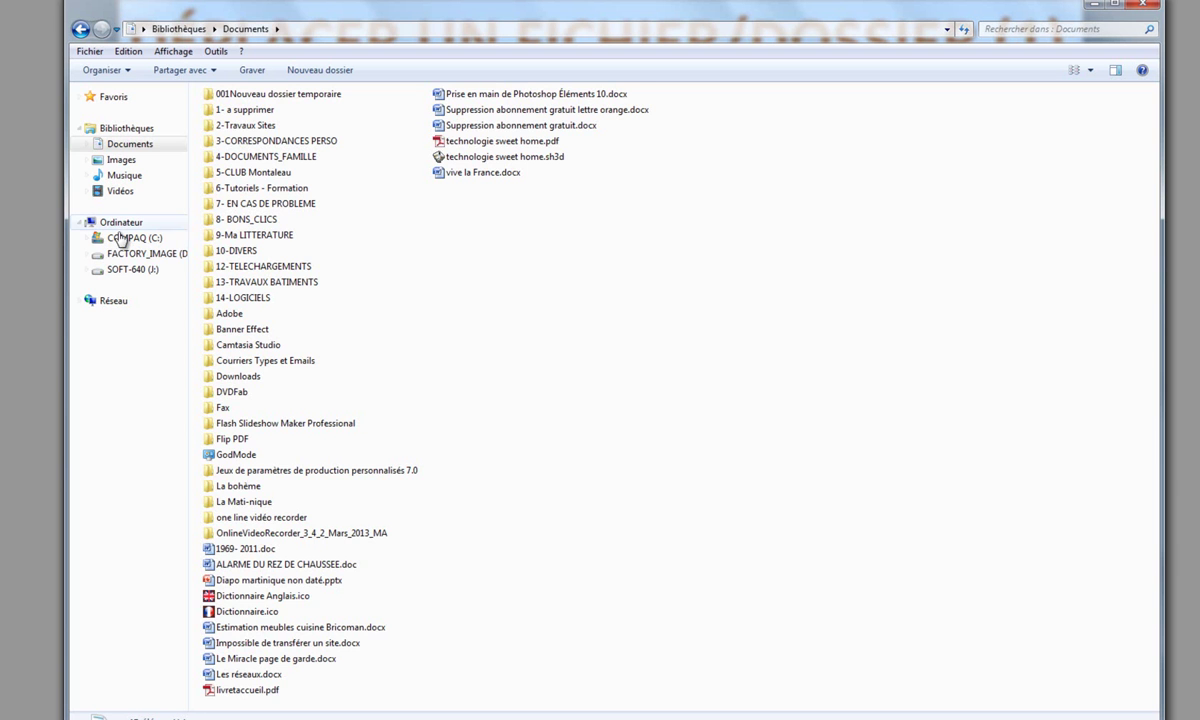
- Open the SOFT-640 (J:) drive, check the contents of 0 Dossier de départ and return to the drive's root
{"action": "left_click", "coordinate": [122, 269]}
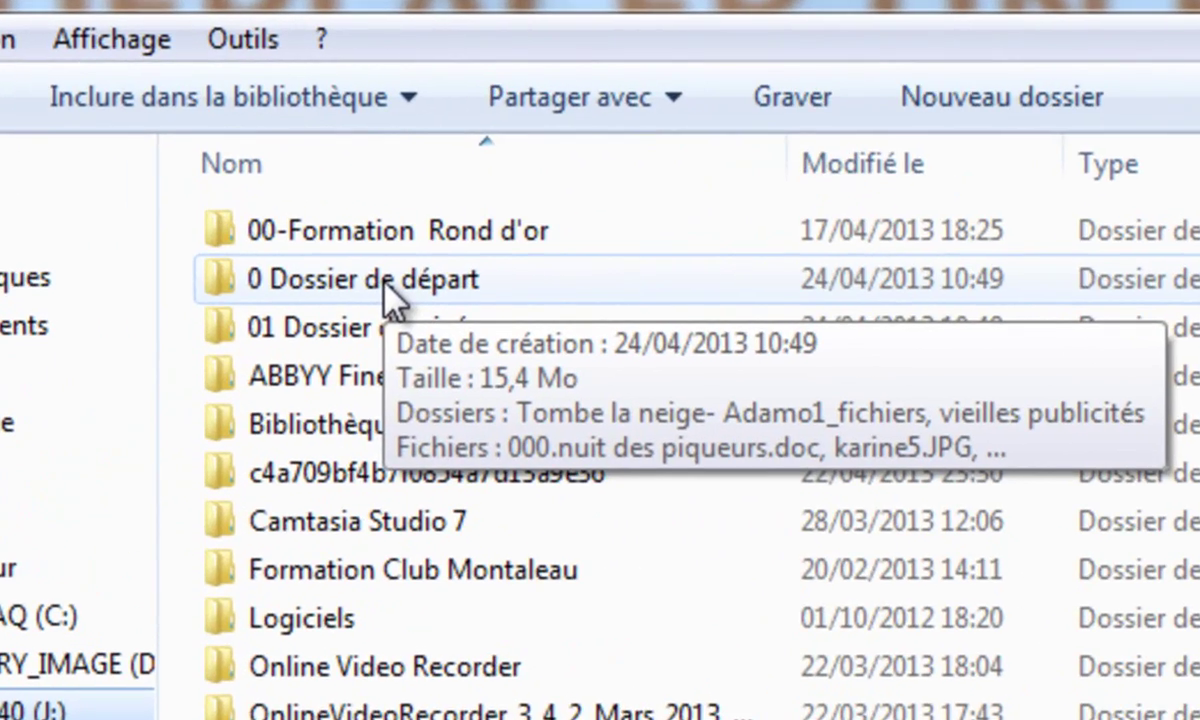
{"action": "double_click", "coordinate": [263, 131]}
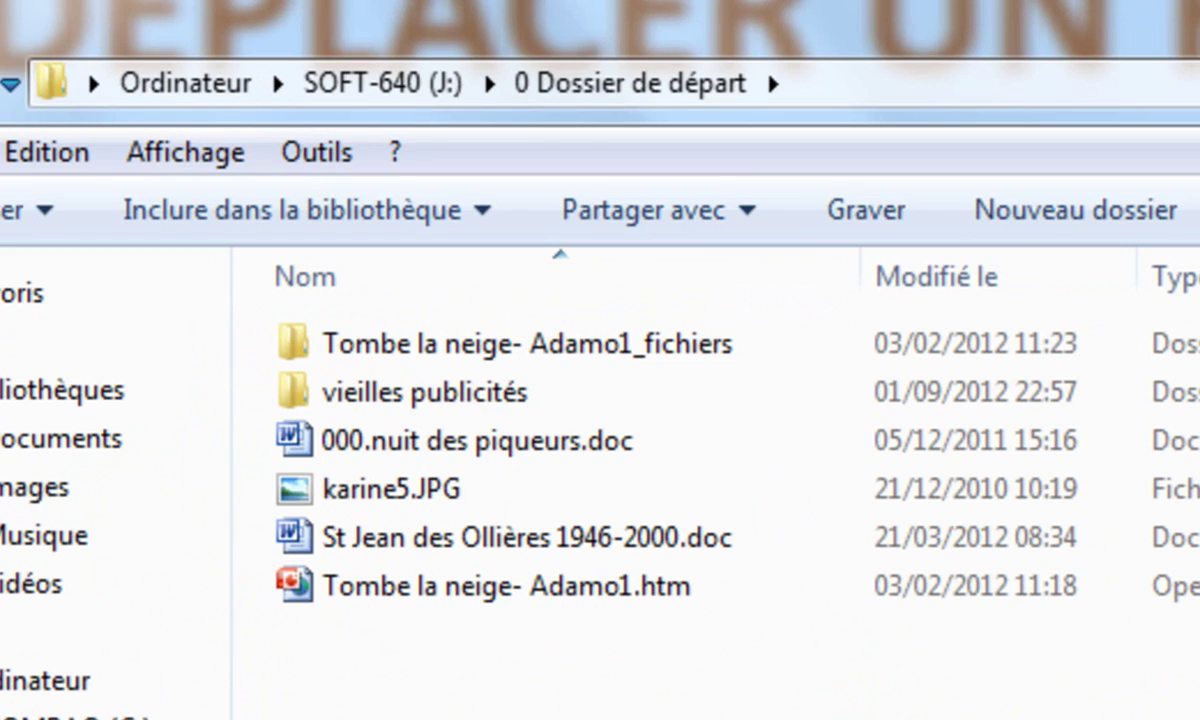
{"action": "key", "text": "BackSpace"}
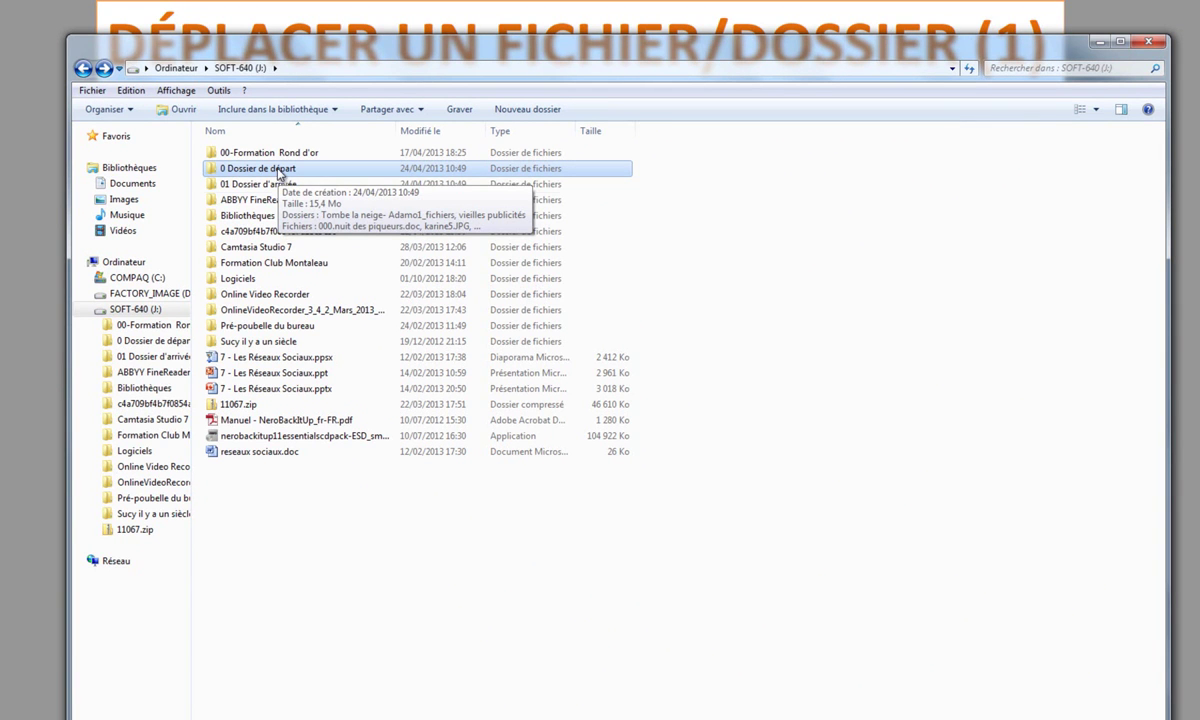
- Open the 01 Dossier d'arrivée folder from the J: drive in a new window
{"action": "left_click", "coordinate": [258, 186]}
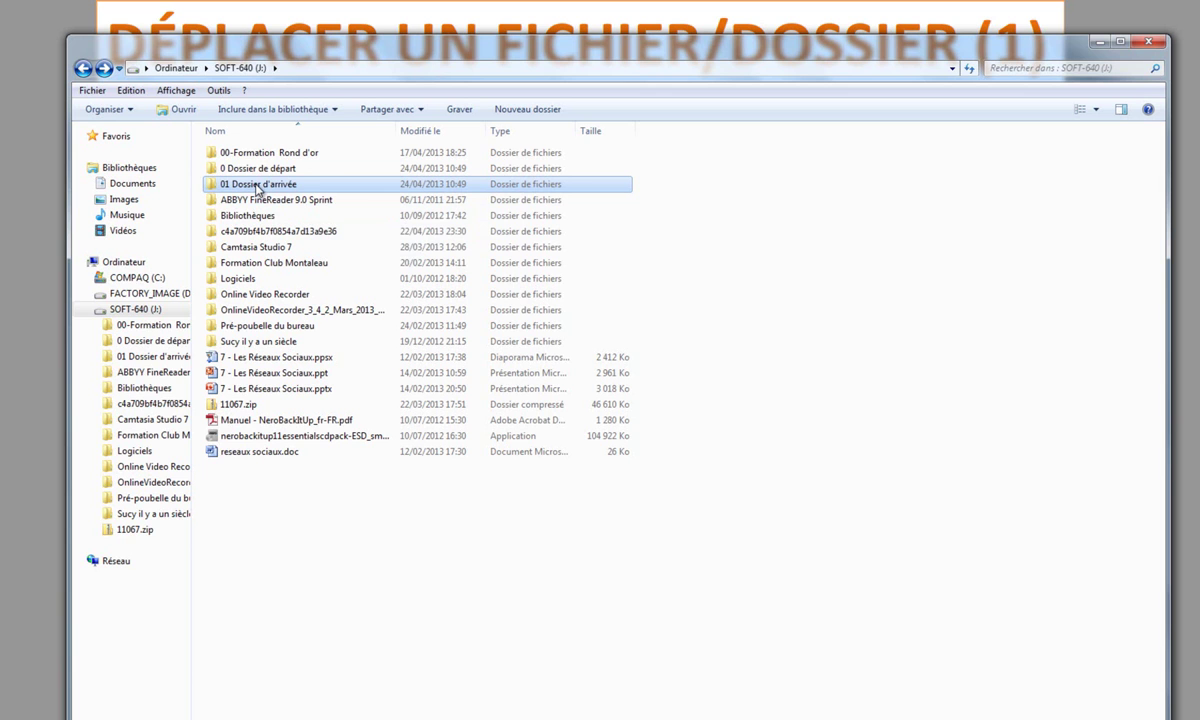
{"action": "right_click", "coordinate": [257, 189]}
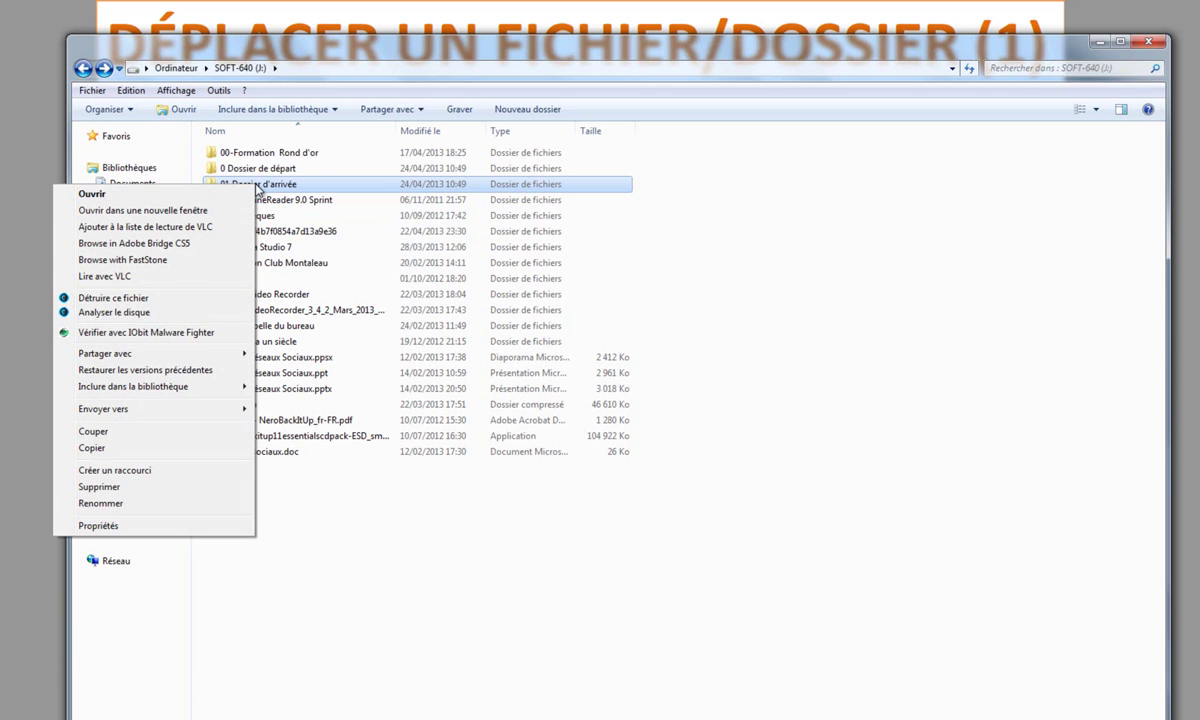
{"action": "left_click", "coordinate": [150, 211]}
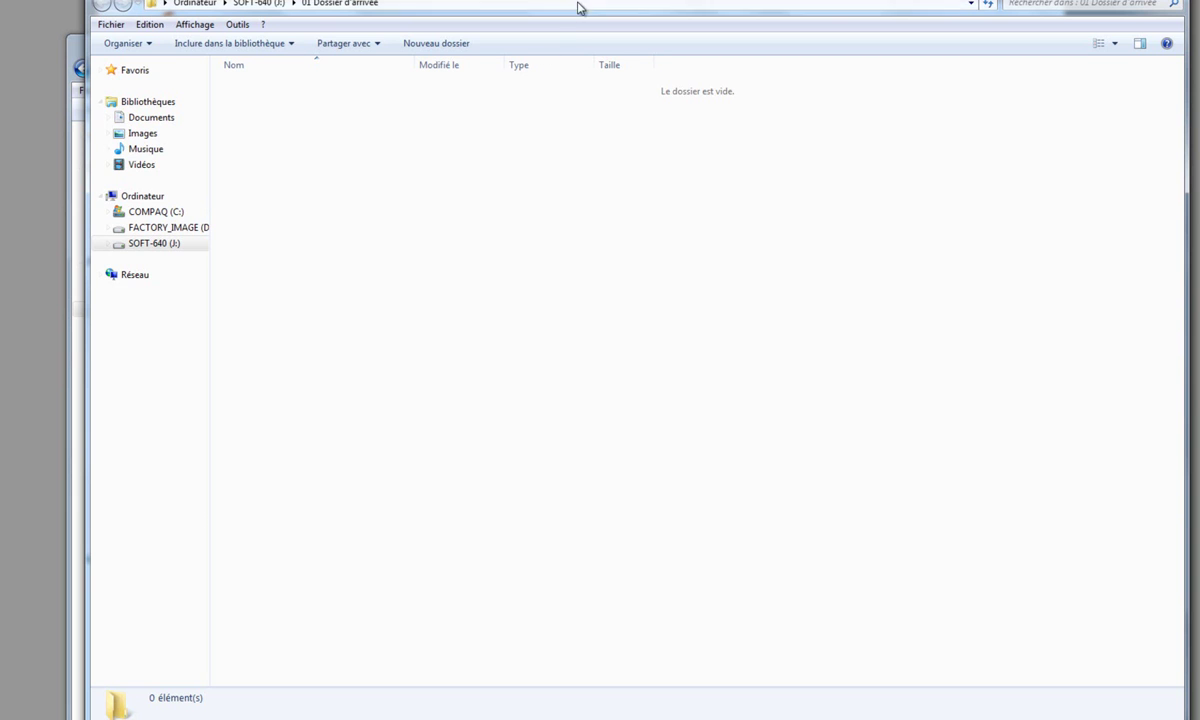
- Arrange the two Explorer windows side by side and open 0 Dossier de départ in the one showing the J: drive
{"action": "left_click_drag", "start_coordinate": [596, 2], "coordinate": [773, 89]}
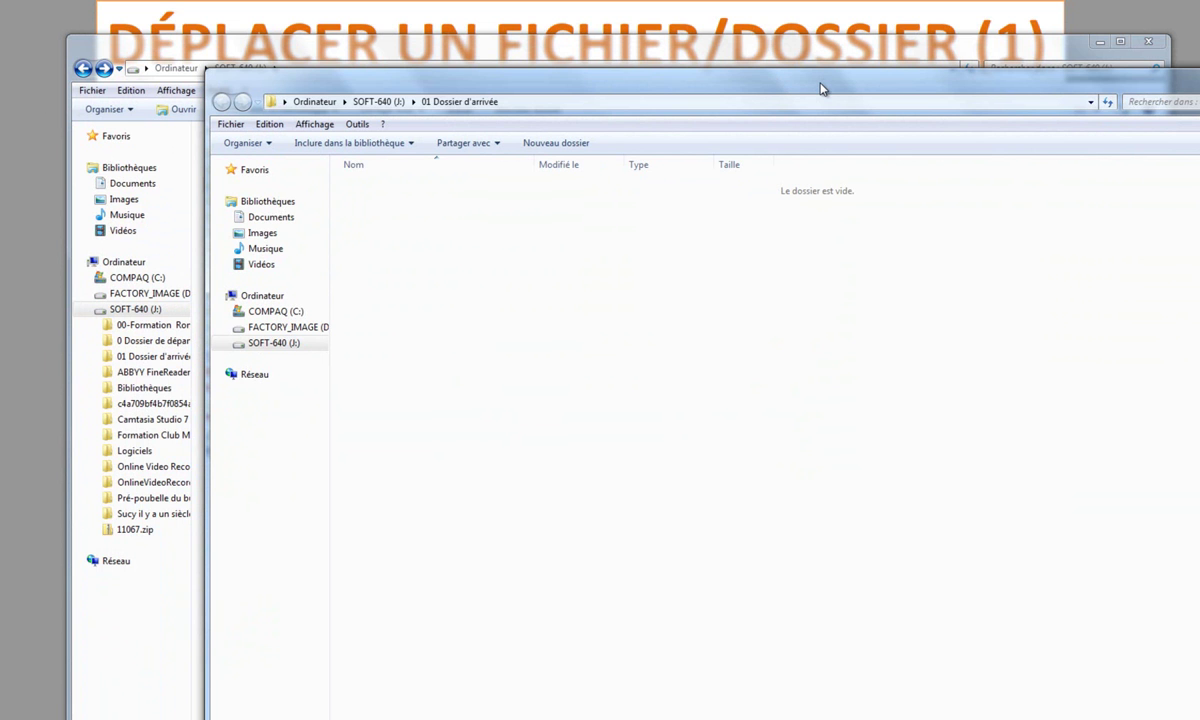
{"action": "left_click_drag", "start_coordinate": [820, 89], "coordinate": [2, 82]}
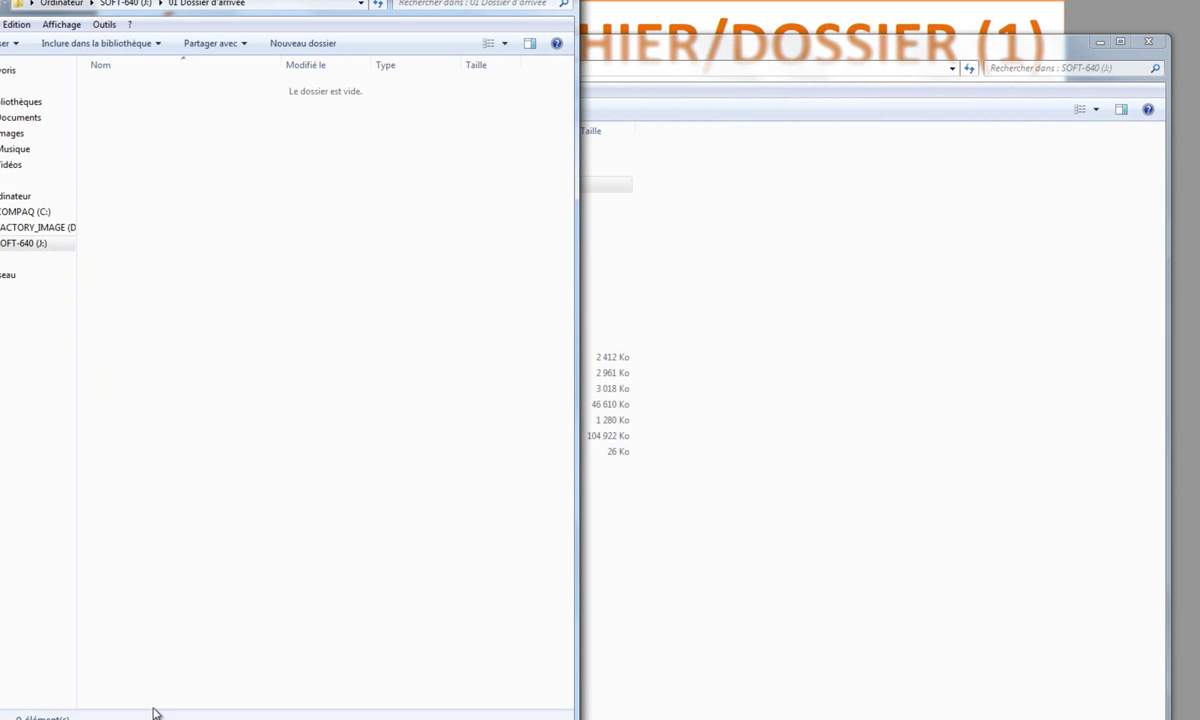
{"action": "left_click", "coordinate": [809, 206]}
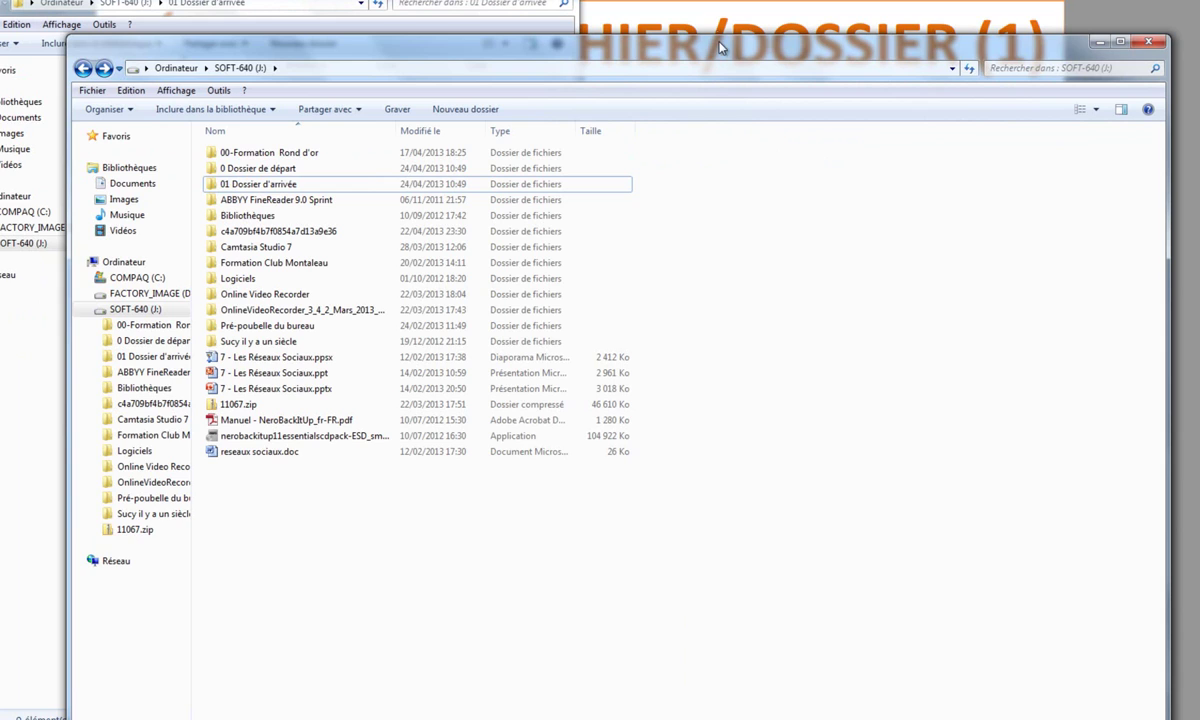
{"action": "left_click_drag", "start_coordinate": [734, 48], "coordinate": [1195, 40]}
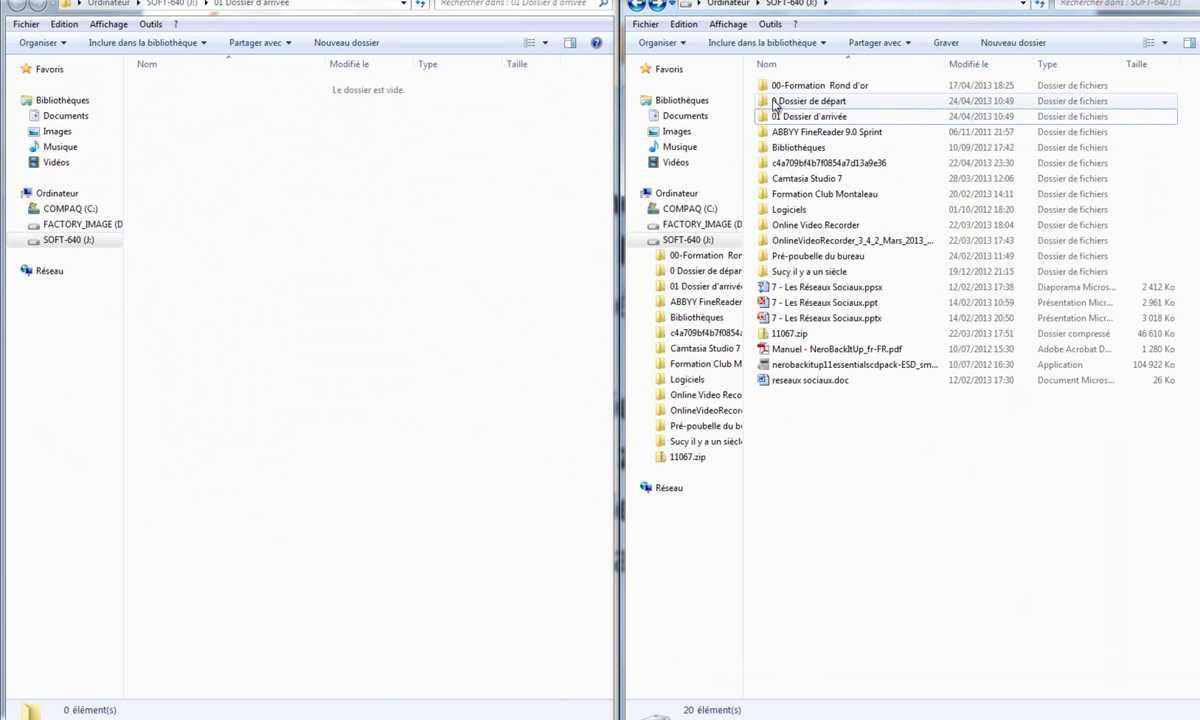
{"action": "double_click", "coordinate": [787, 103]}
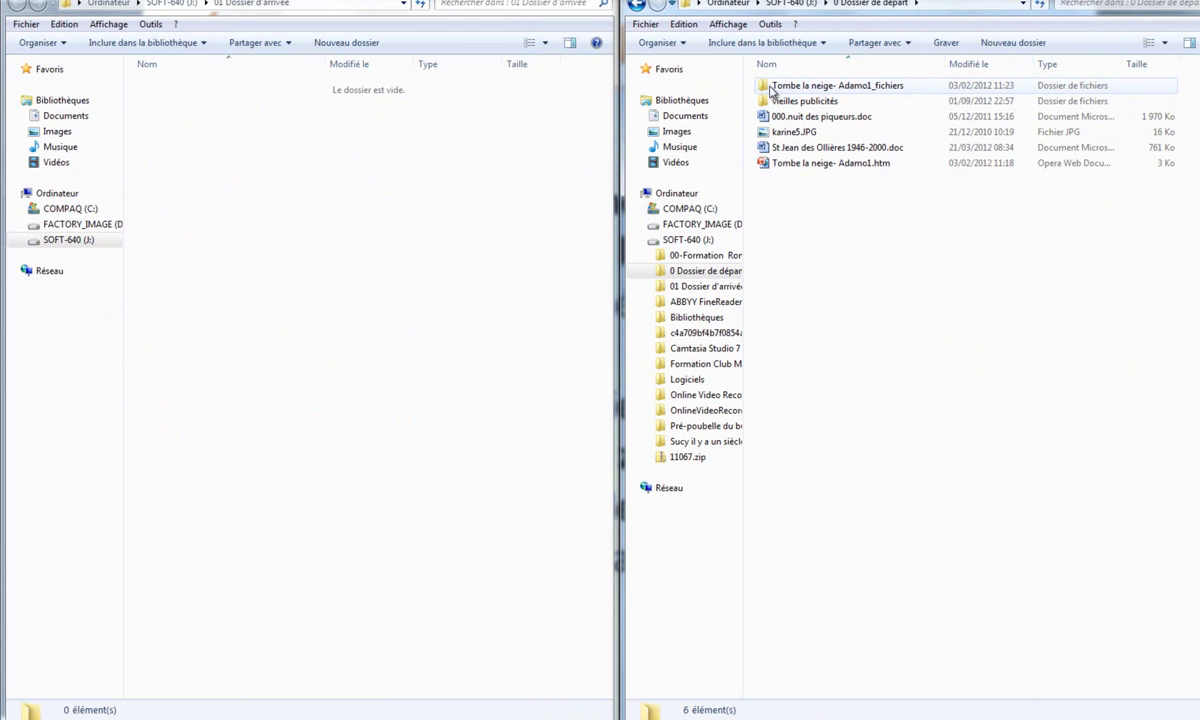
{"action": "mouse_move", "coordinate": [771, 91]}
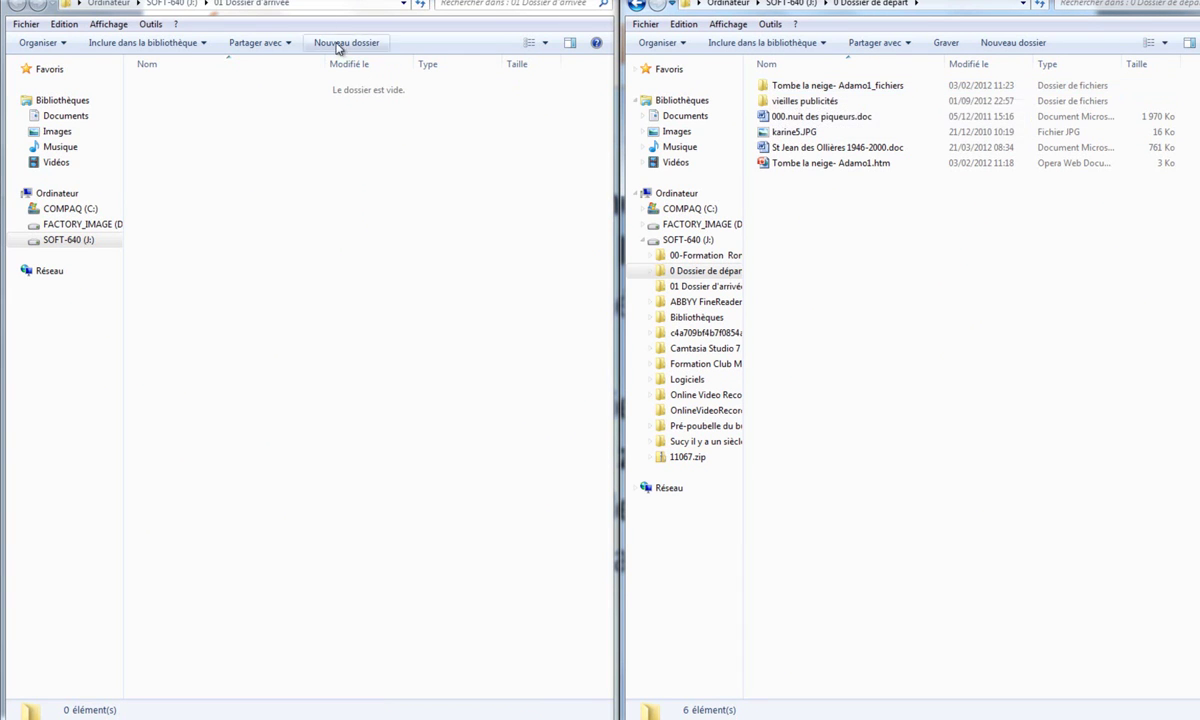
- Copy the Tombe la neige- Adamo1_fichiers folder from 0 Dossier de départ and paste it into 01 Dossier d'arrivée
{"action": "left_click", "coordinate": [835, 88]}
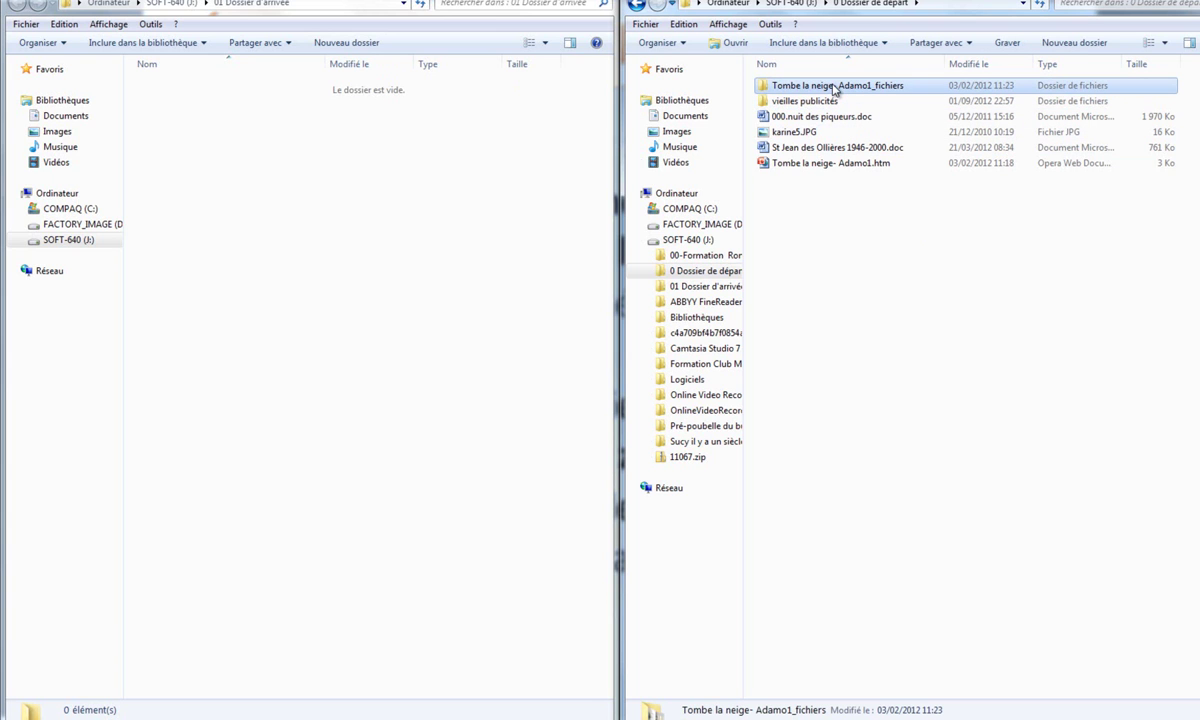
{"action": "right_click", "coordinate": [838, 92]}
{"action": "right_click", "coordinate": [828, 92]}
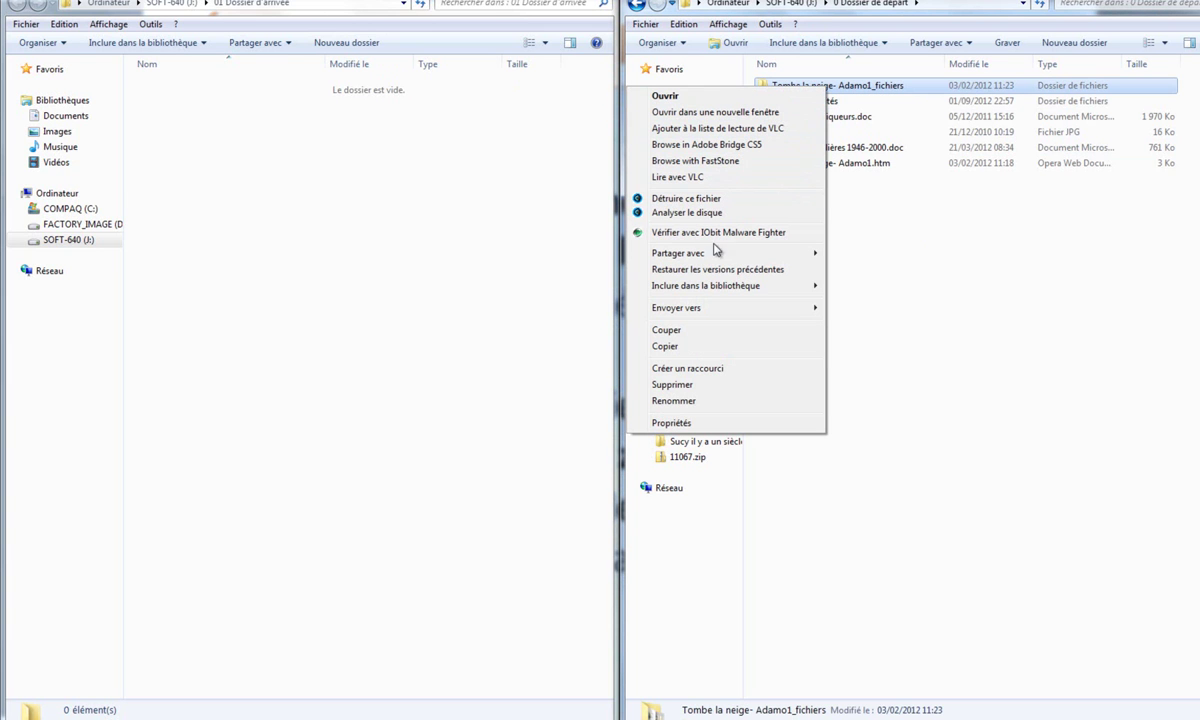
{"action": "left_click", "coordinate": [678, 347]}
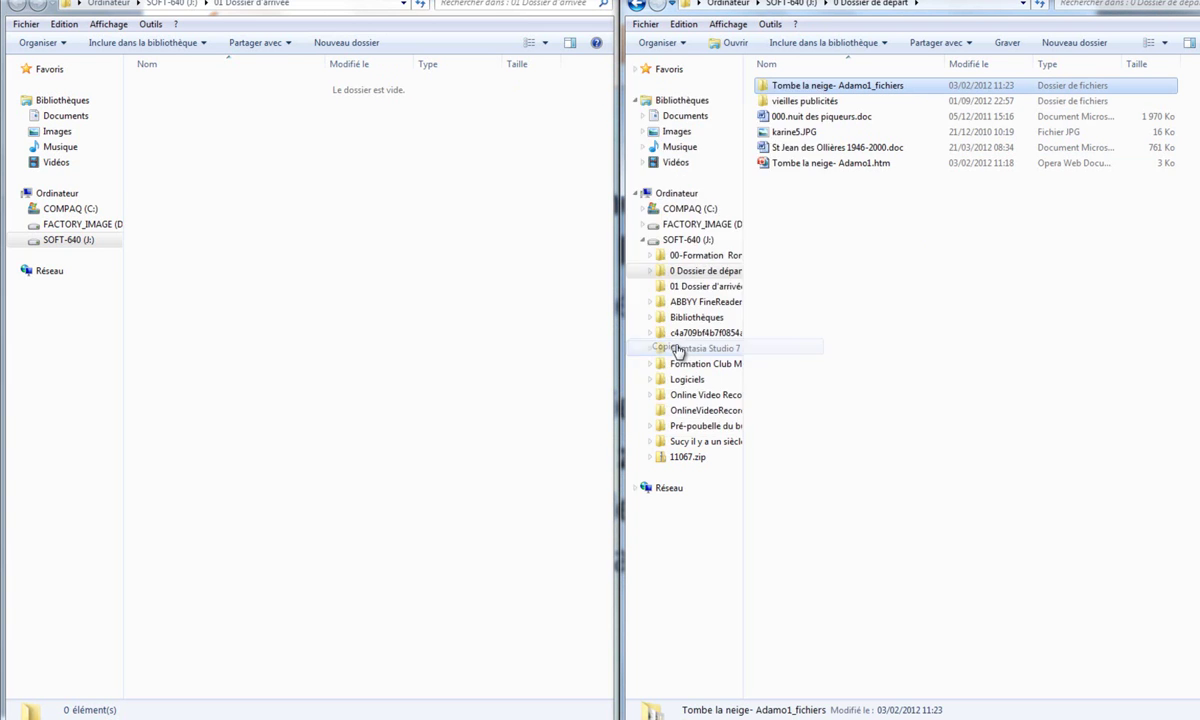
{"action": "left_click", "coordinate": [197, 118]}
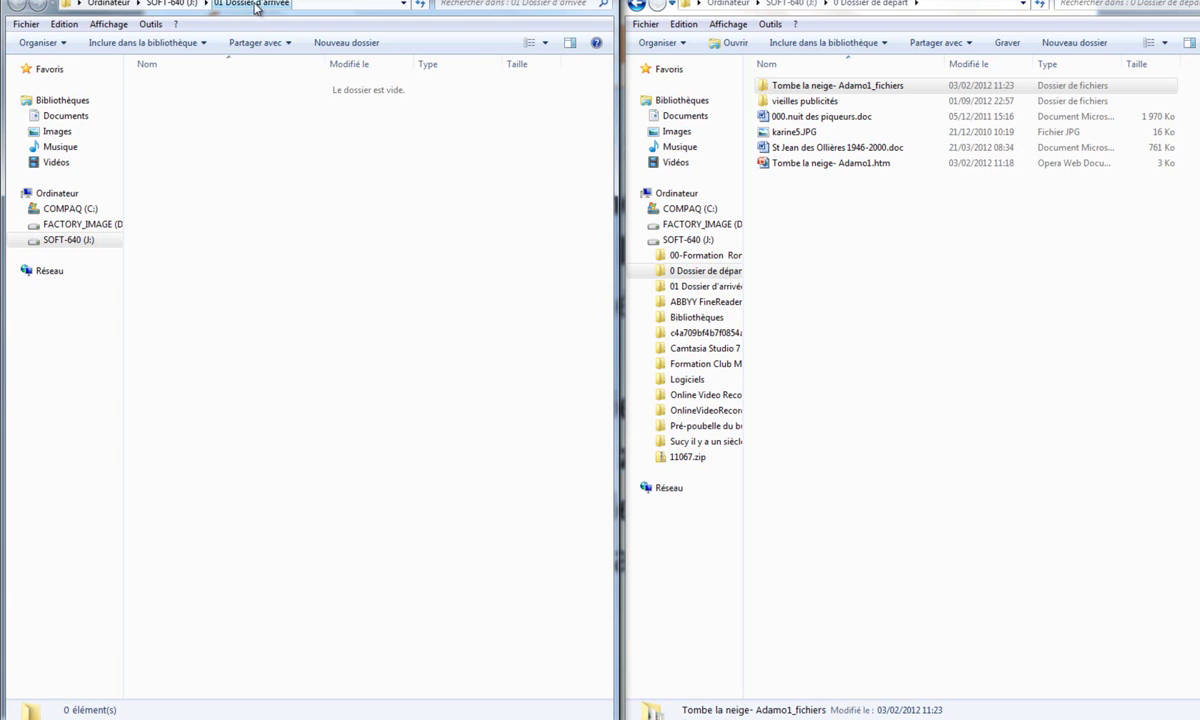
{"action": "right_click", "coordinate": [176, 153]}
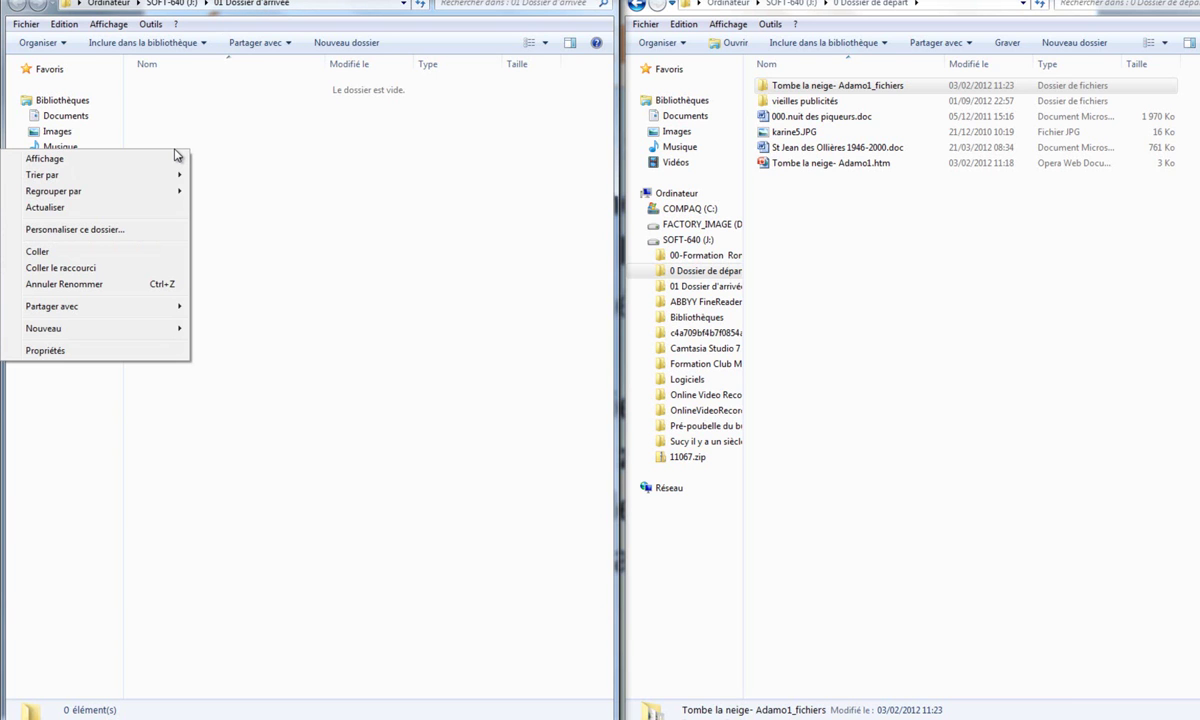
{"action": "left_click", "coordinate": [65, 254]}
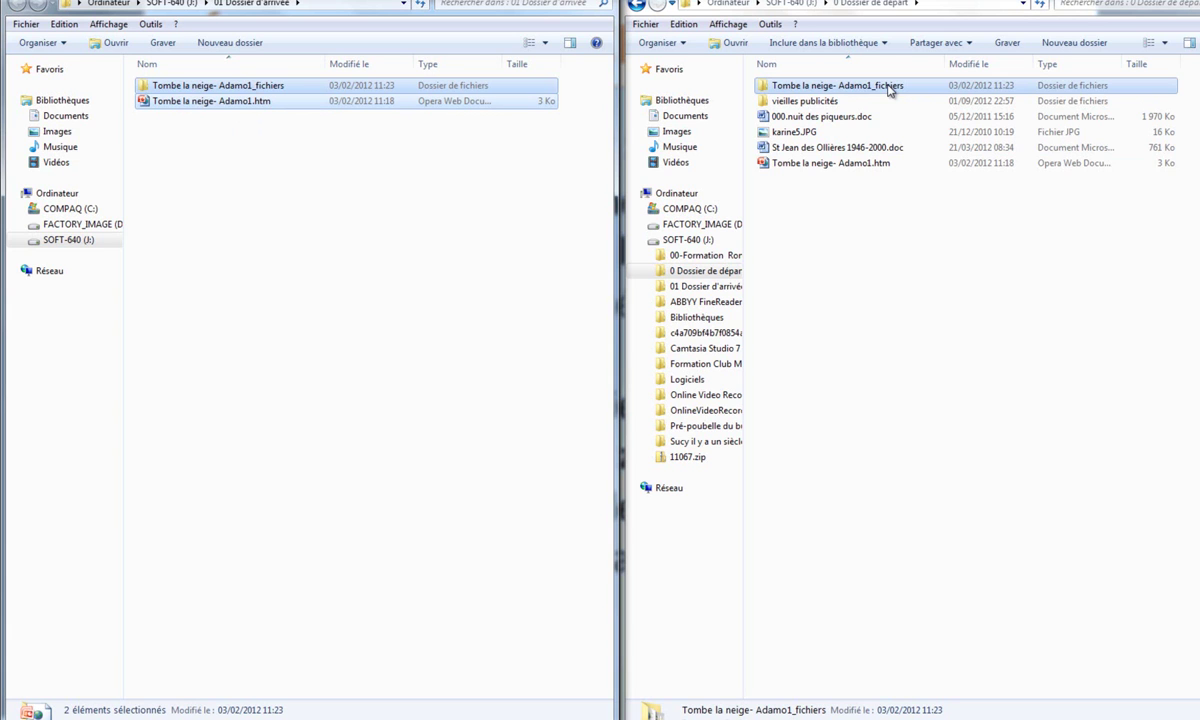
- Delete the two pasted Tombe la neige- Adamo1 items from 01 Dossier d'arrivée and confirm sending them to the Recycle Bin
{"action": "right_click", "coordinate": [220, 89]}
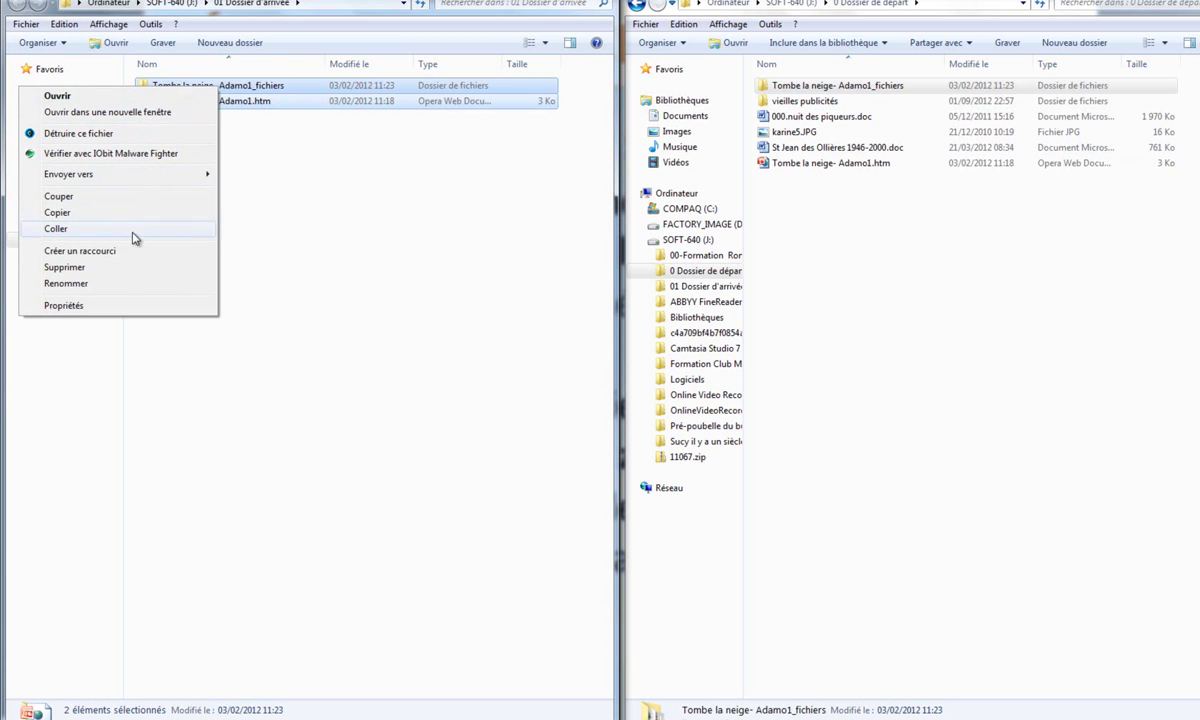
{"action": "left_click", "coordinate": [119, 268]}
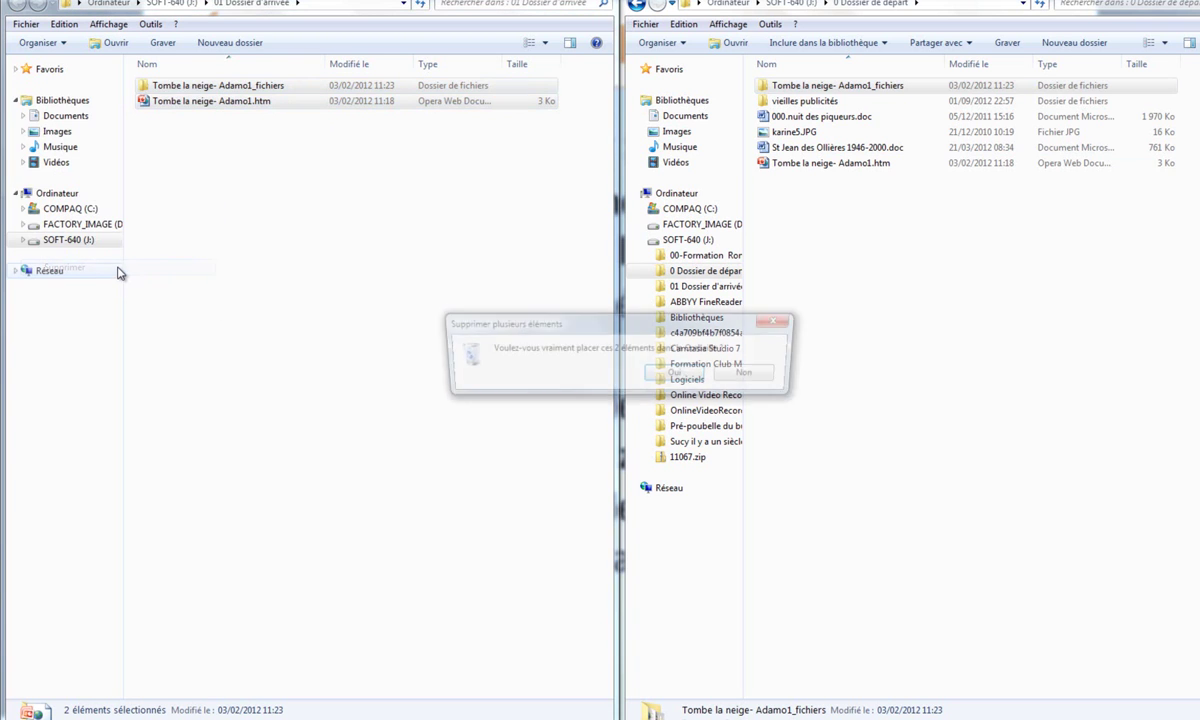
{"action": "left_click", "coordinate": [677, 375]}
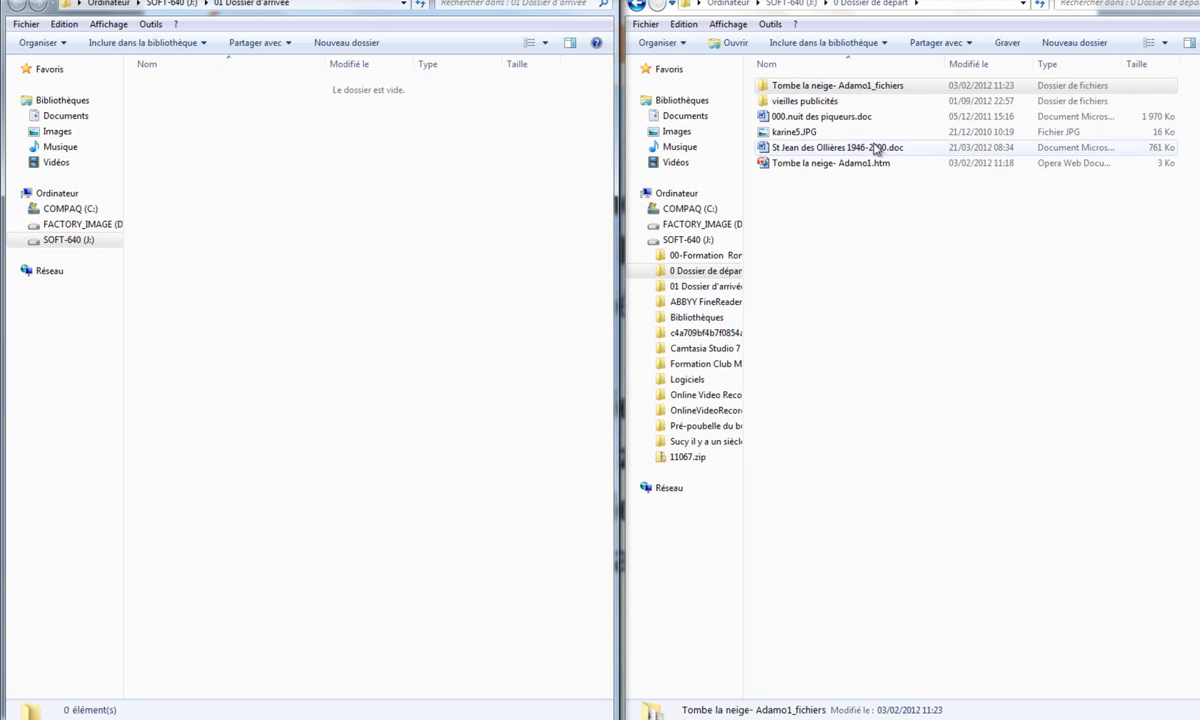
- Move karine5.JPG from 0 Dossier de départ into 01 Dossier d'arrivée by cutting and pasting it
{"action": "left_click", "coordinate": [791, 133]}
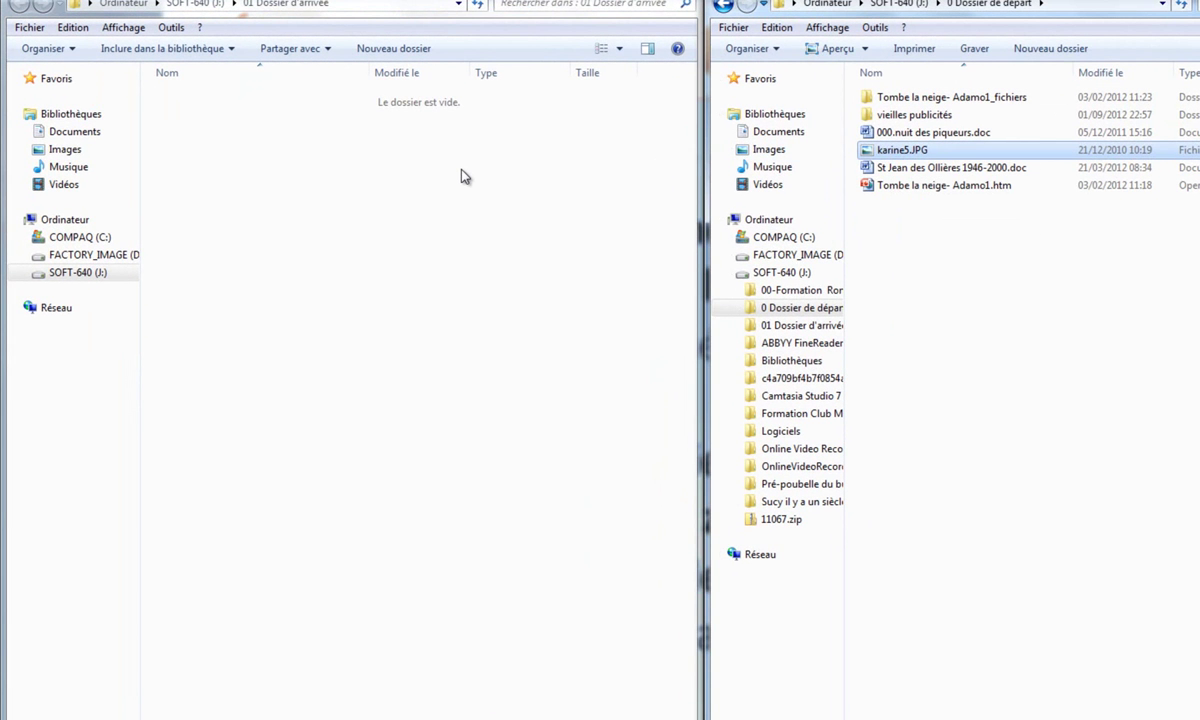
{"action": "right_click", "coordinate": [909, 152]}
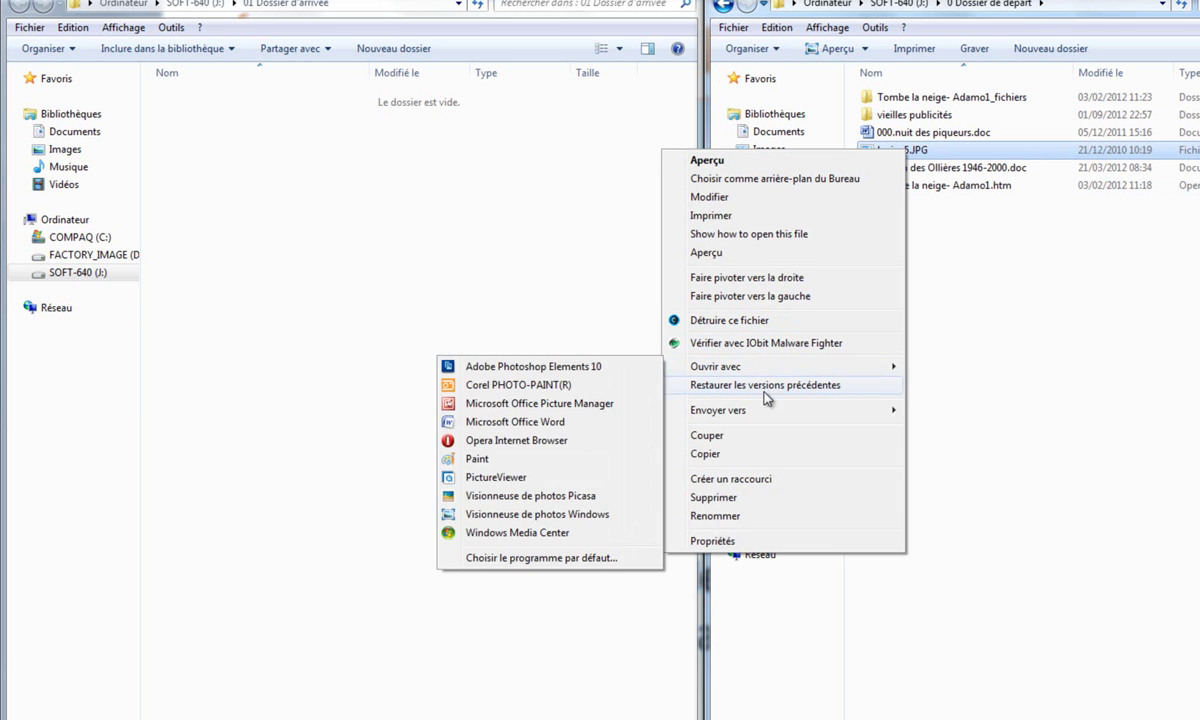
{"action": "left_click", "coordinate": [707, 437]}
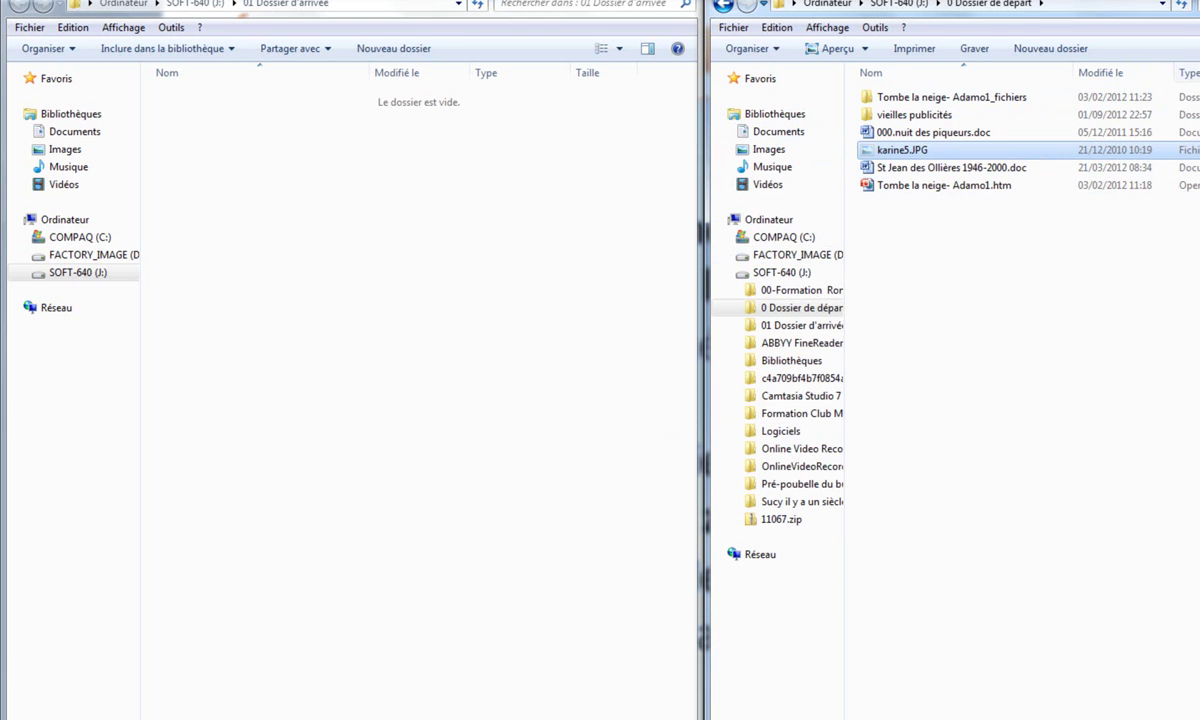
{"action": "right_click", "coordinate": [231, 146]}
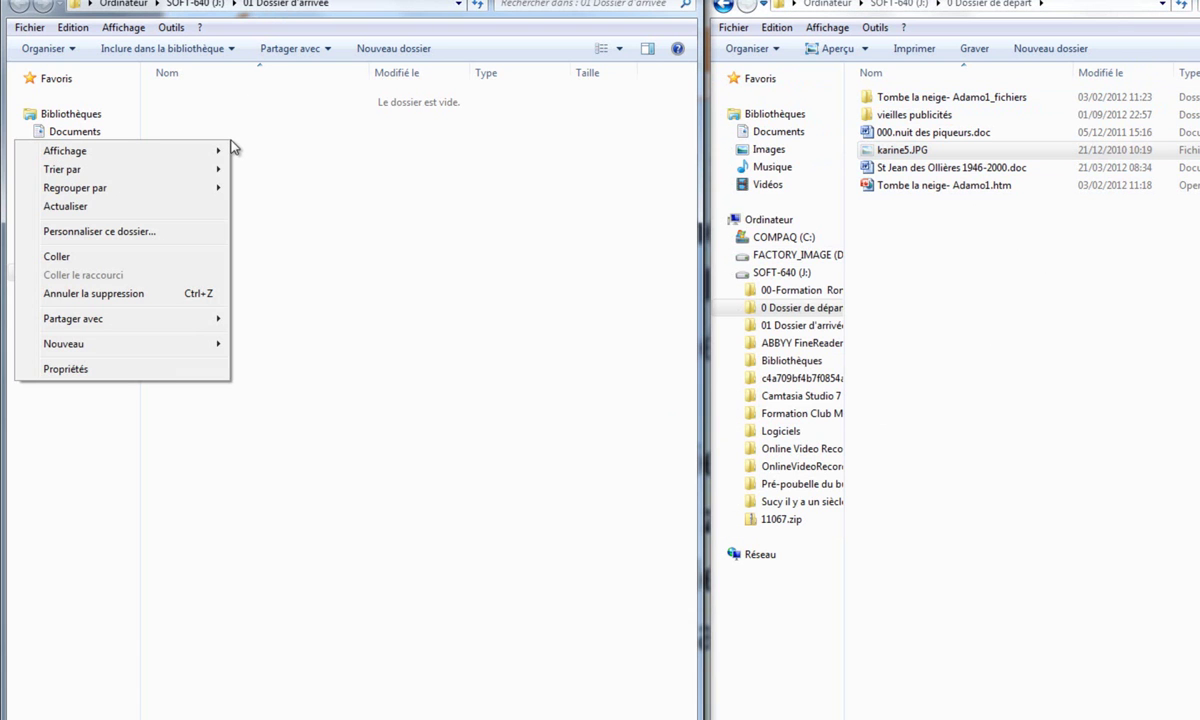
{"action": "left_click", "coordinate": [104, 258]}
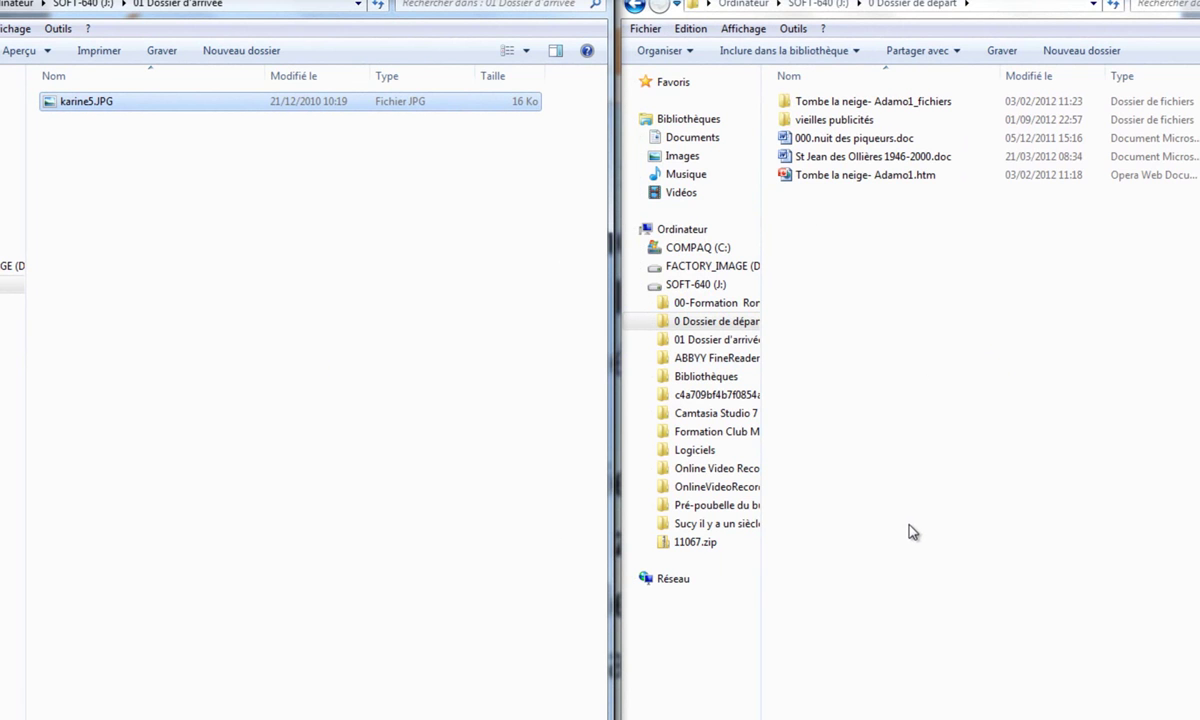
- Move St Jean des Ollières 1946-2000.doc from 0 Dossier de départ into 01 Dossier d'arrivée and back again
{"action": "left_click", "coordinate": [836, 159]}
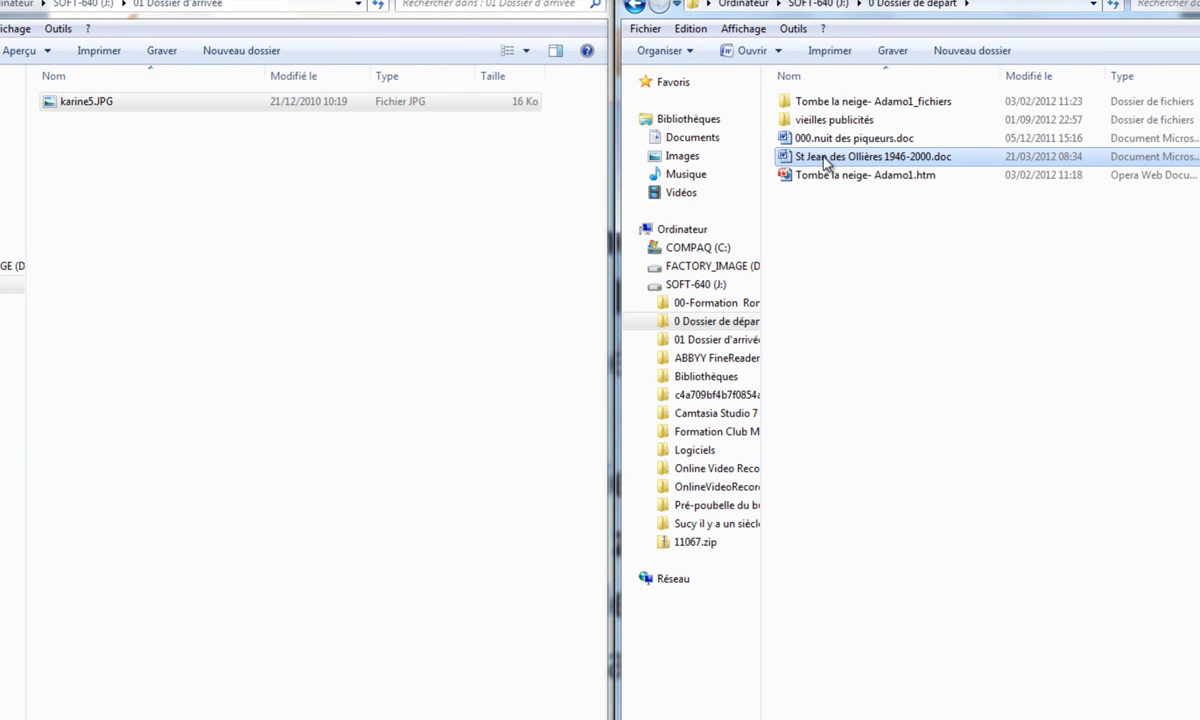
{"action": "left_click_drag", "start_coordinate": [826, 163], "coordinate": [72, 222]}
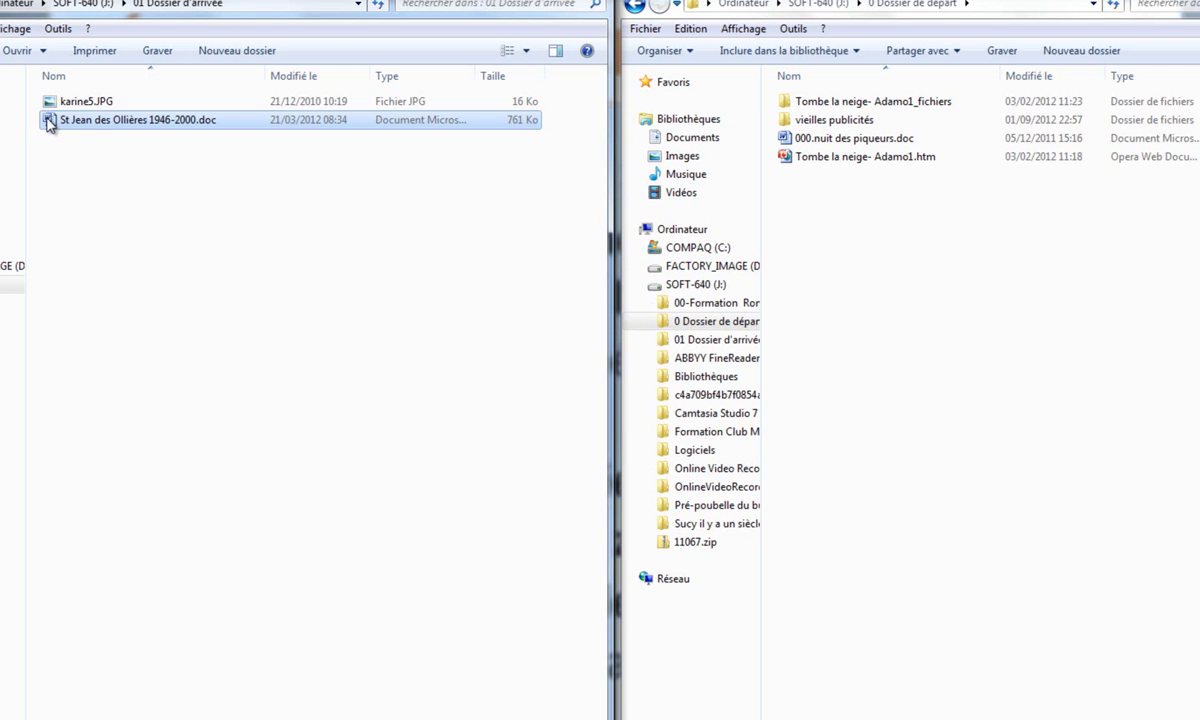
{"action": "left_click_drag", "start_coordinate": [48, 122], "coordinate": [812, 208]}
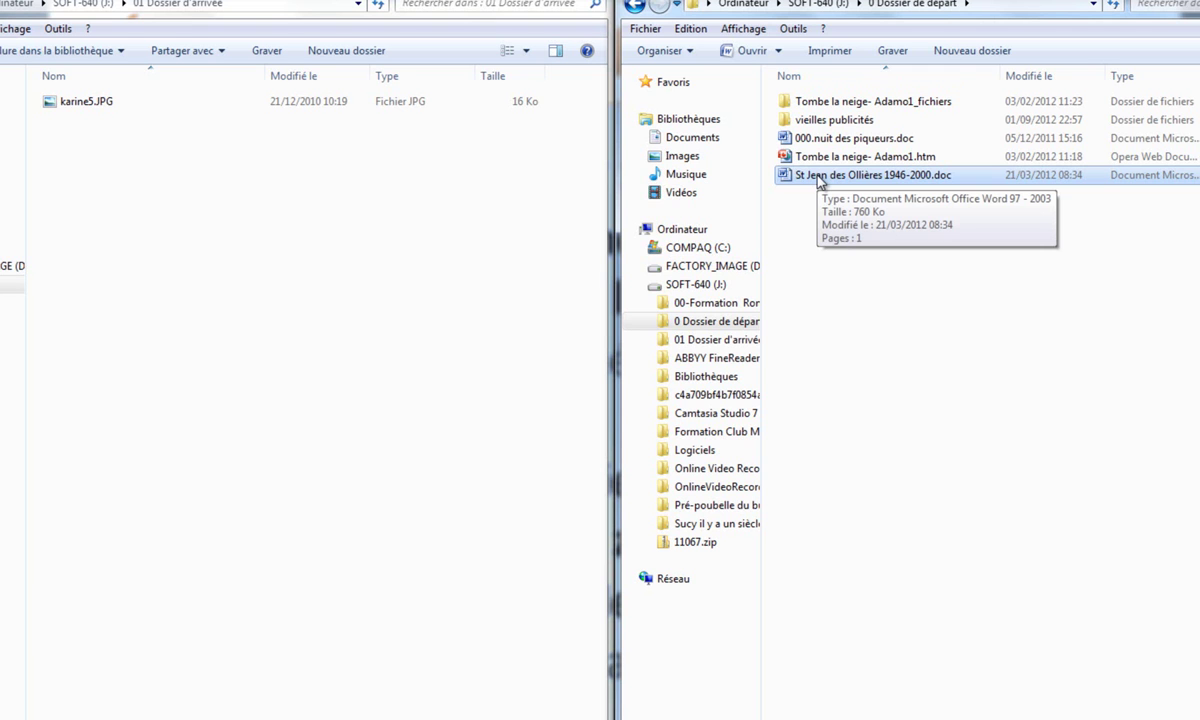
- Copy St Jean des Ollières 1946-2000.doc from 0 Dossier de départ into 01 Dossier d'arrivée, keeping the original
{"action": "left_click_drag", "start_coordinate": [818, 178], "coordinate": [179, 204]}
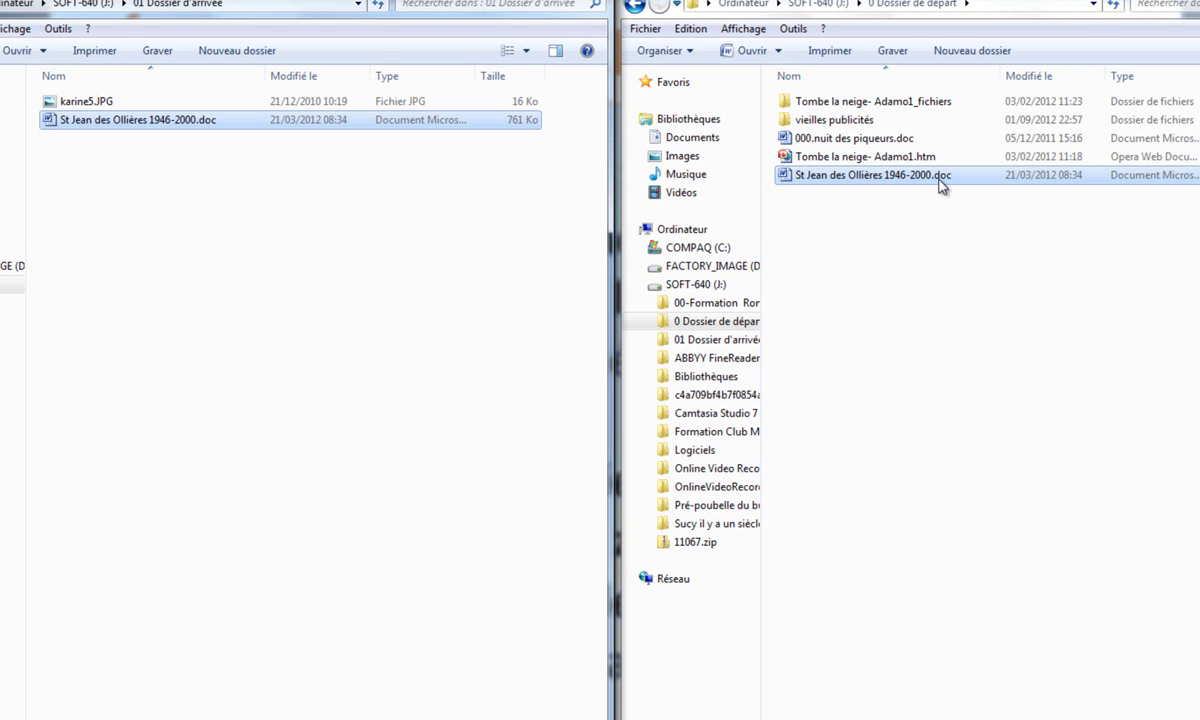
- Delete karine5.JPG from 01 Dossier d'arrivée and confirm the deletion
{"action": "right_click", "coordinate": [54, 107]}
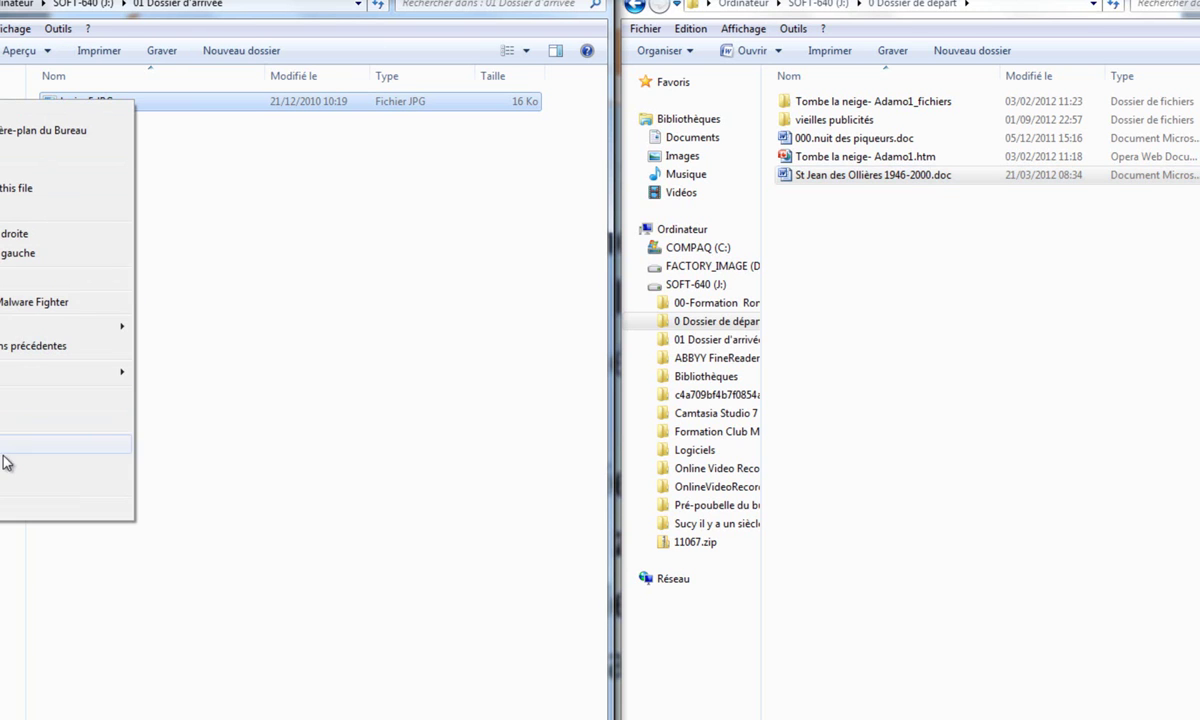
{"action": "left_click", "coordinate": [6, 447]}
{"action": "left_click", "coordinate": [680, 492]}
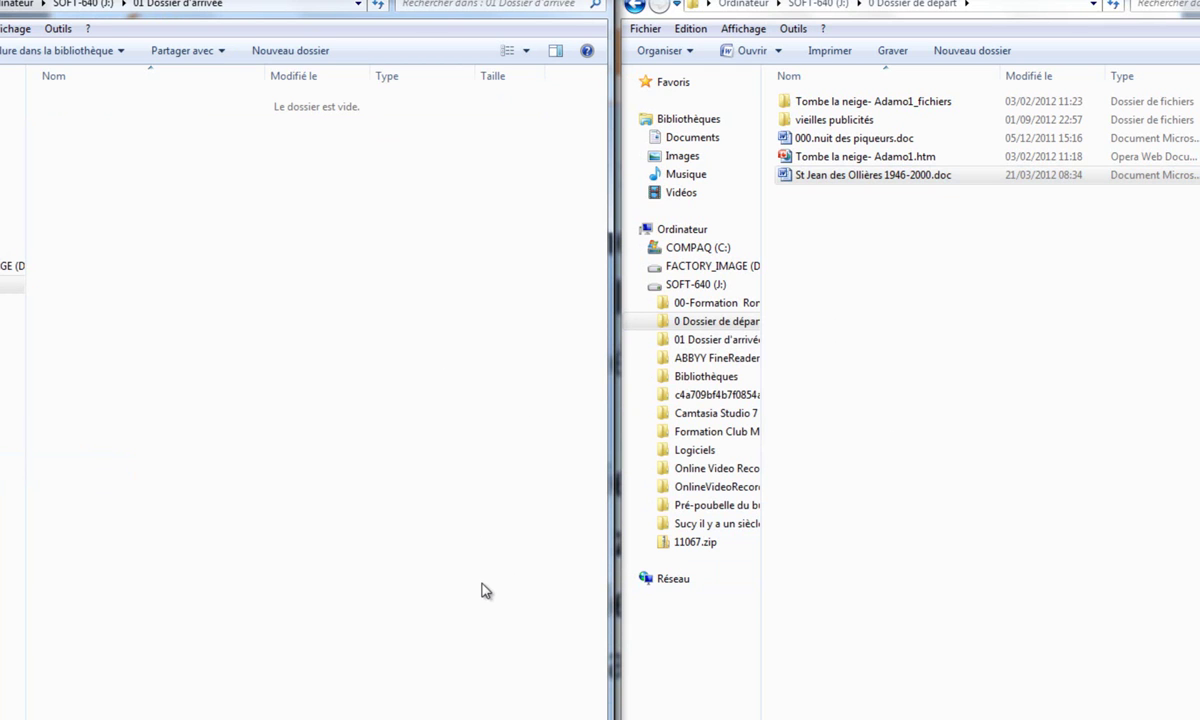
- Move 000.nuit des piqueurs.doc and St Jean des Ollières 1946-2000.doc together from 0 Dossier de départ into 01 Dossier d'arrivée
{"action": "left_click", "coordinate": [827, 140]}
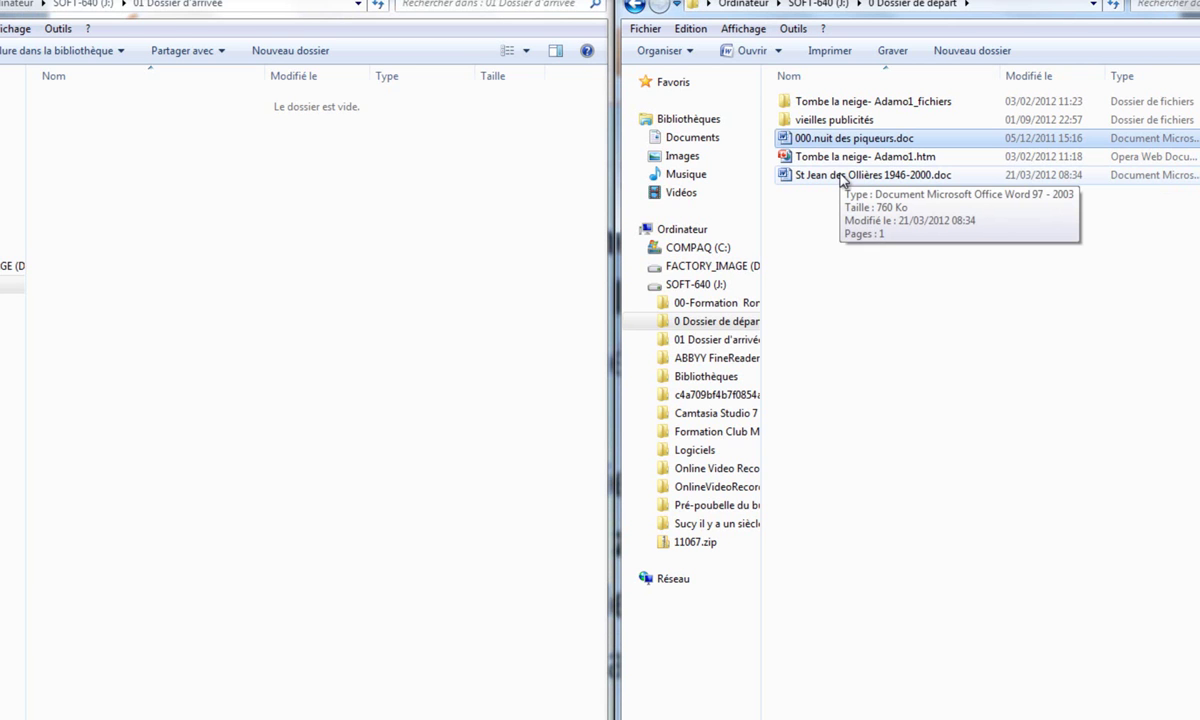
{"action": "left_click", "coordinate": [842, 176], "text": "ctrl"}
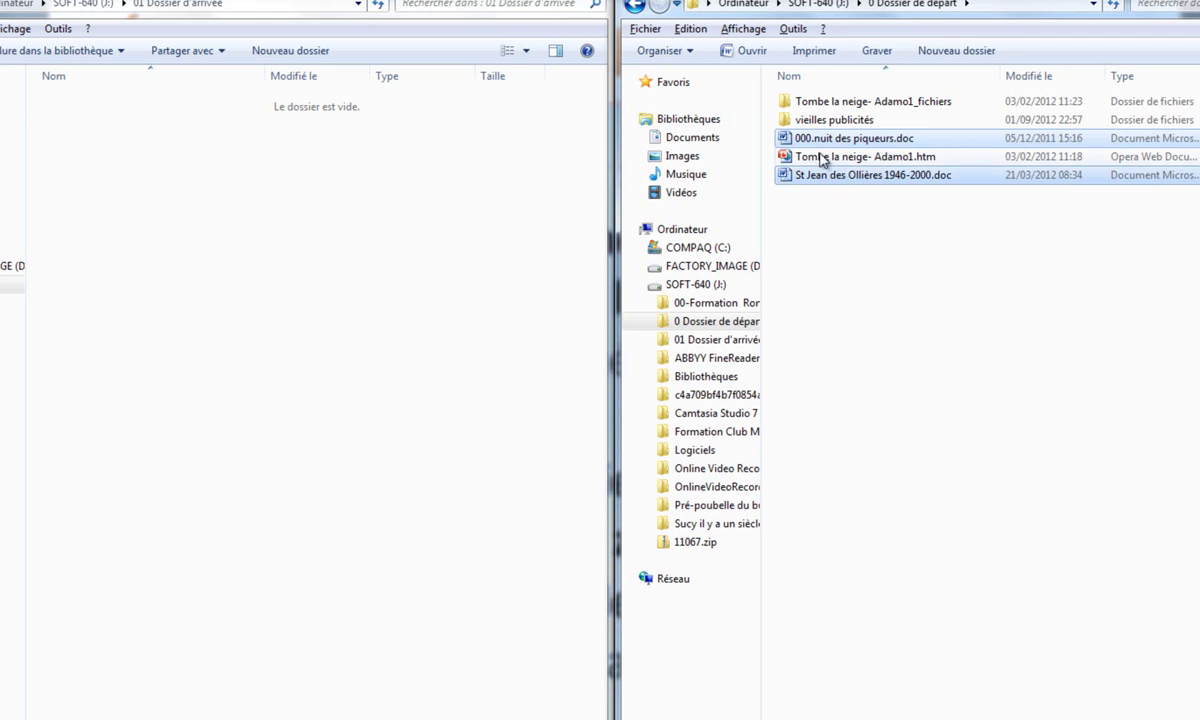
{"action": "left_click_drag", "start_coordinate": [803, 143], "coordinate": [171, 212]}
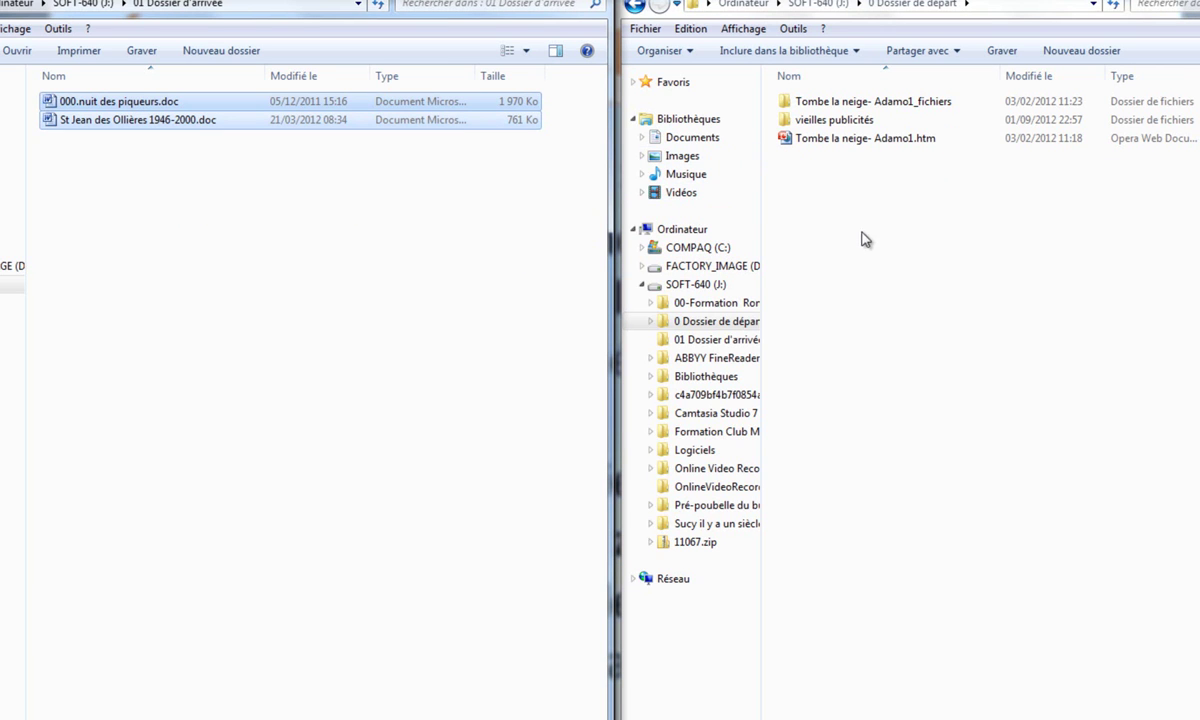
- Copy only St Jean des Ollières 1946-2000.doc from 01 Dossier d'arrivée back into 0 Dossier de départ
{"action": "left_click", "coordinate": [203, 252]}
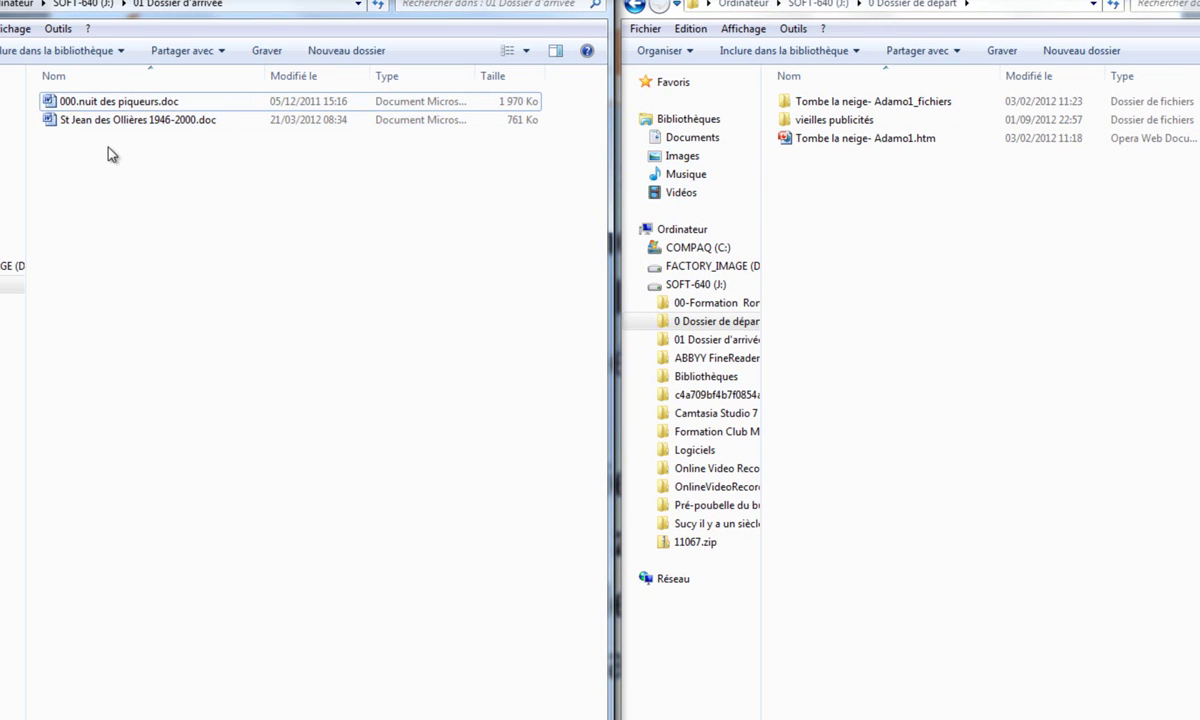
{"action": "left_click", "coordinate": [88, 123]}
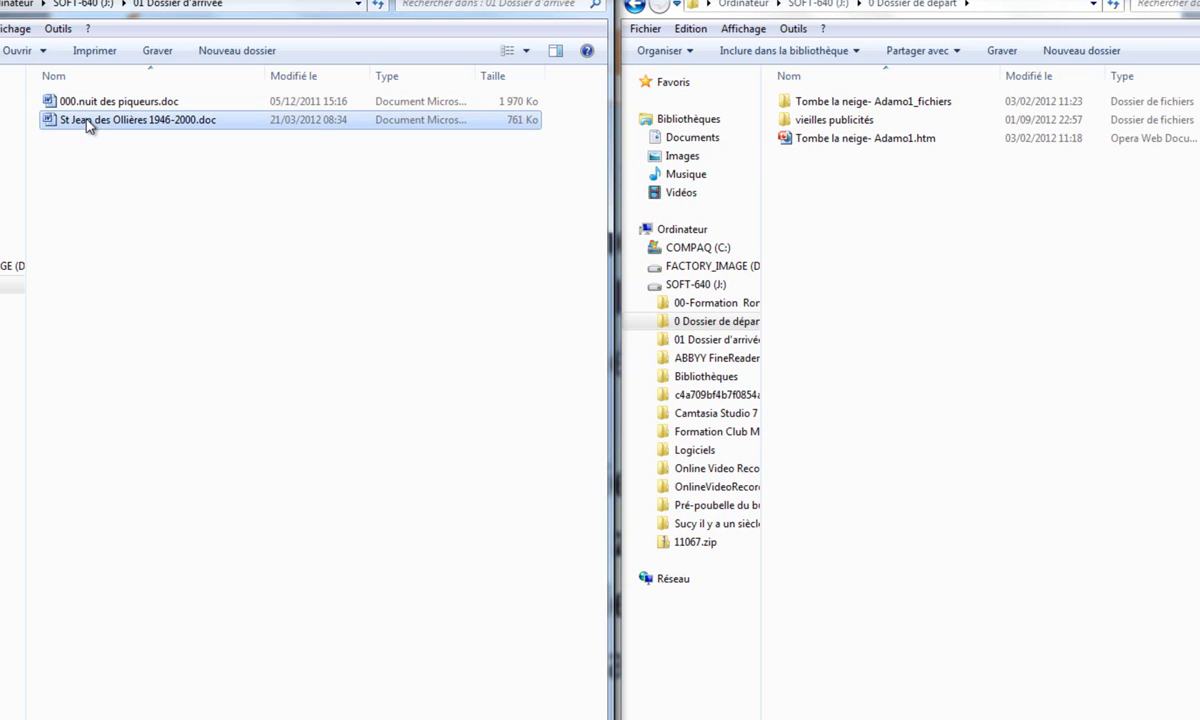
{"action": "mouse_move", "coordinate": [88, 125]}
{"action": "left_mouse_down"}
{"action": "mouse_move", "coordinate": [278, 140]}
{"action": "mouse_move", "coordinate": [92, 122]}
{"action": "mouse_move", "coordinate": [92, 132]}
{"action": "left_mouse_up"}
{"action": "mouse_move", "coordinate": [109, 125]}
{"action": "left_click_drag", "start_coordinate": [109, 125], "coordinate": [897, 215]}
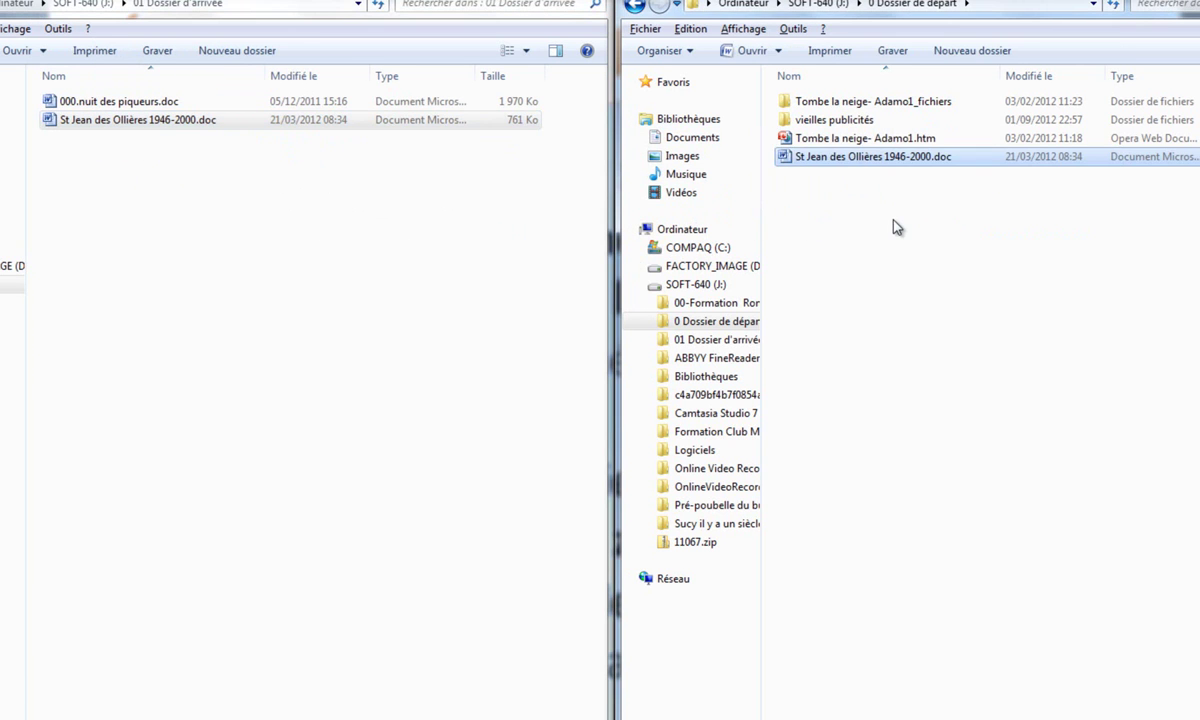